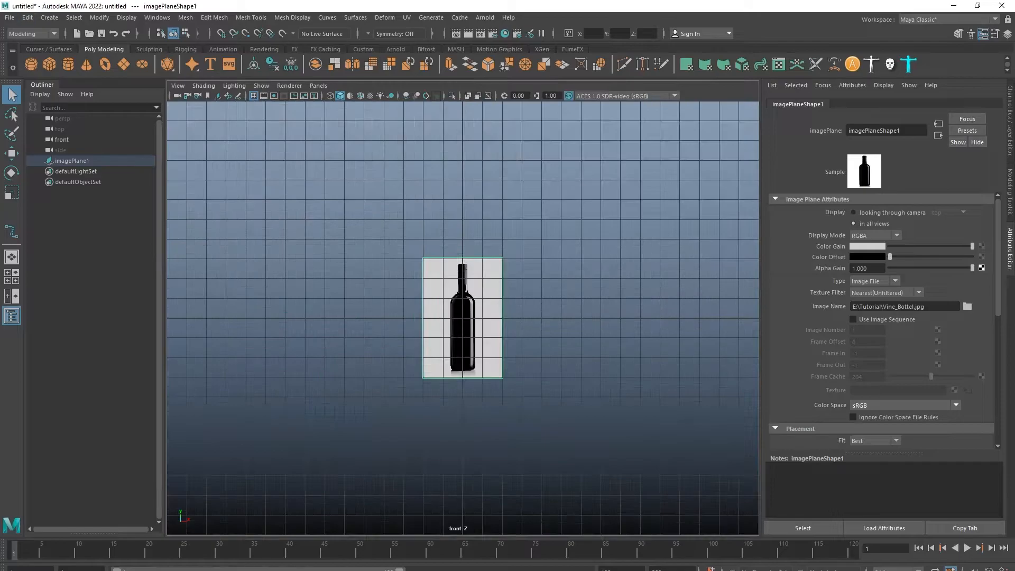
click(50, 18)
mouse_move(105, 98)
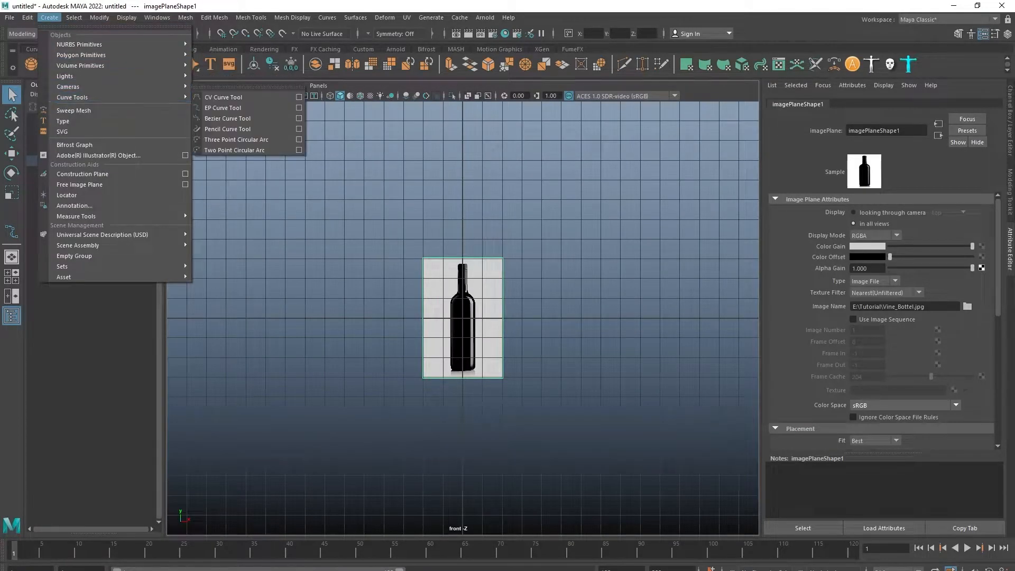
click(223, 97)
key(a)
alt+middle_drag(463, 174, 549, 370)
scroll(401, 361, up, 6)
scroll(548, 370, up, 4)
scroll(452, 312, up, 2)
click(377, 319)
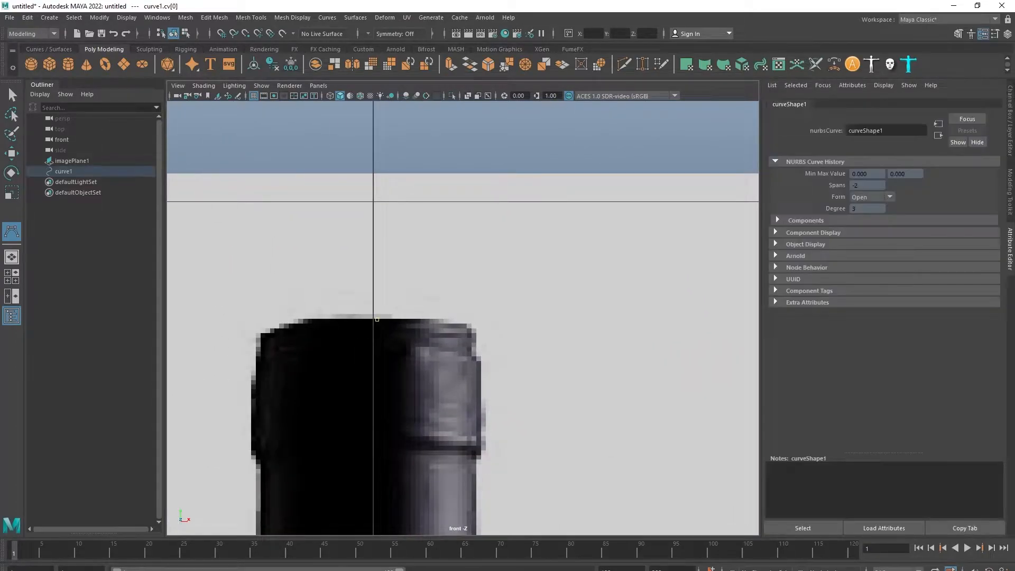
key(ctrl+z)
key(ctrl+z)
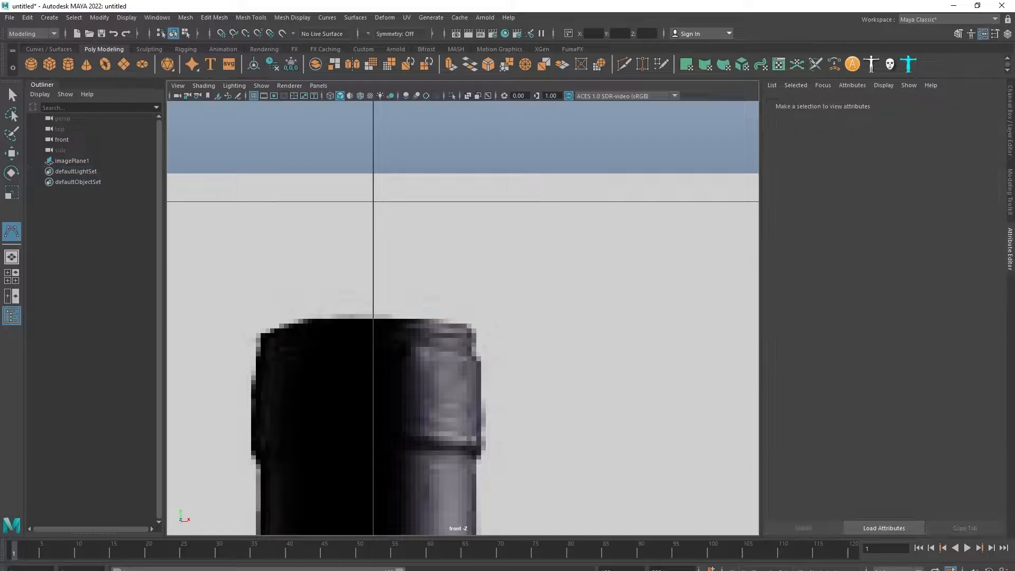
Step: Start an EP curve at the centre of the bottle's top and trace the rim and collar outline on the reference image
click(49, 17)
mouse_move(72, 98)
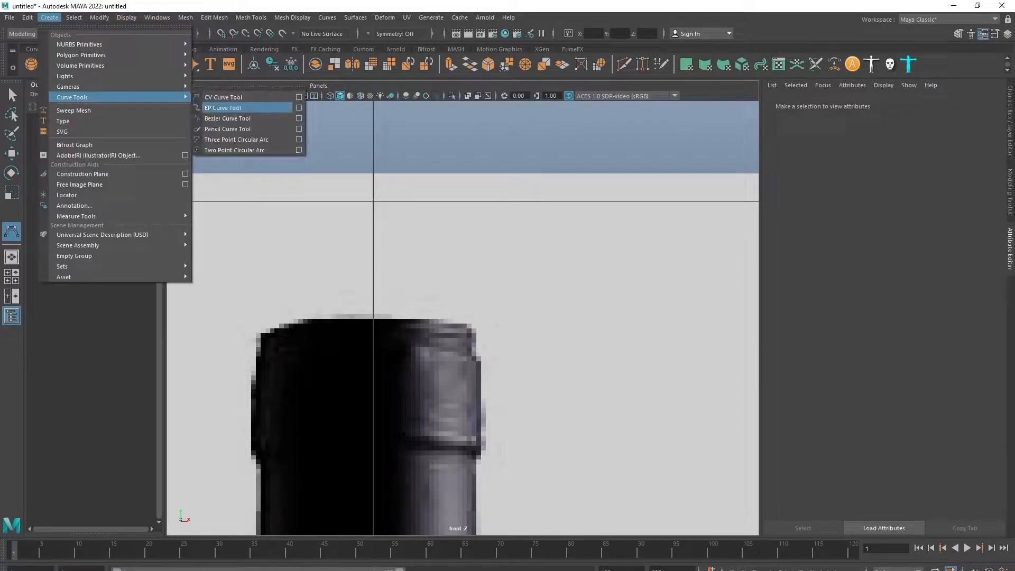
click(223, 108)
click(375, 319)
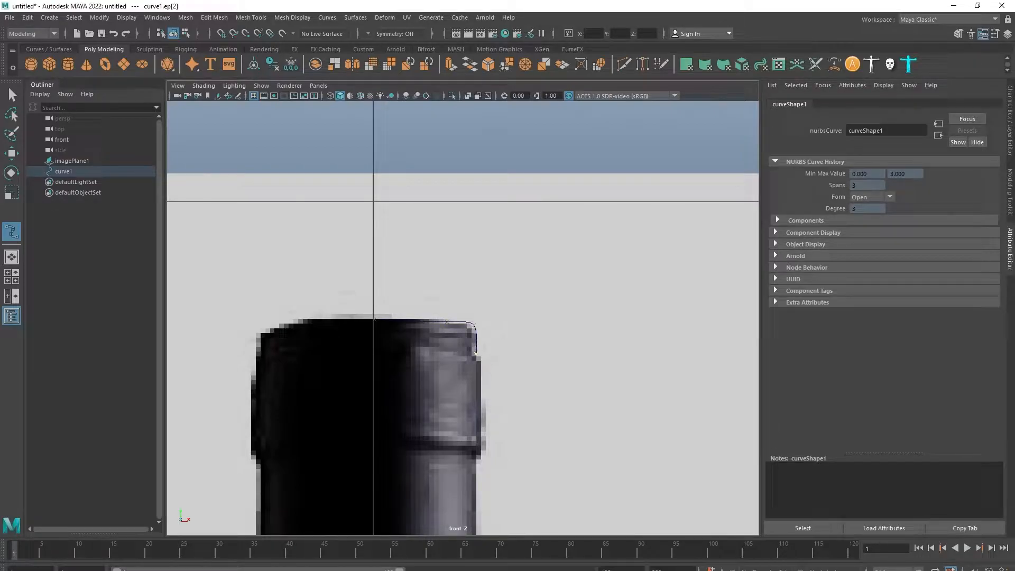
click(477, 359)
alt+middle_drag(478, 360, 421, 194)
click(427, 280)
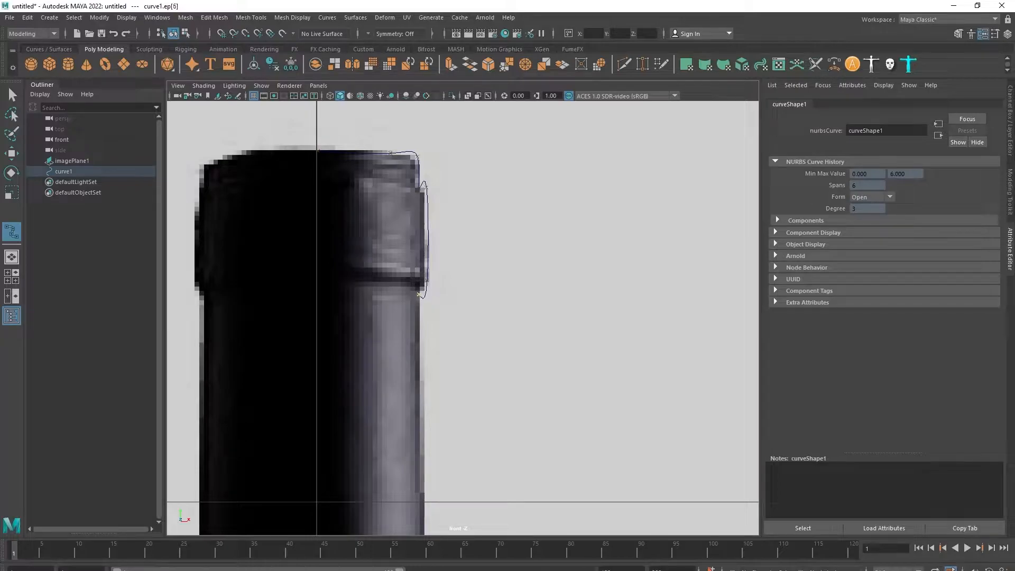
key(BackSpace)
key(BackSpace)
click(425, 254)
Step: Continue the curve down the neck and around the shoulder to the start of the bottle's straight body
scroll(418, 288, down, 10)
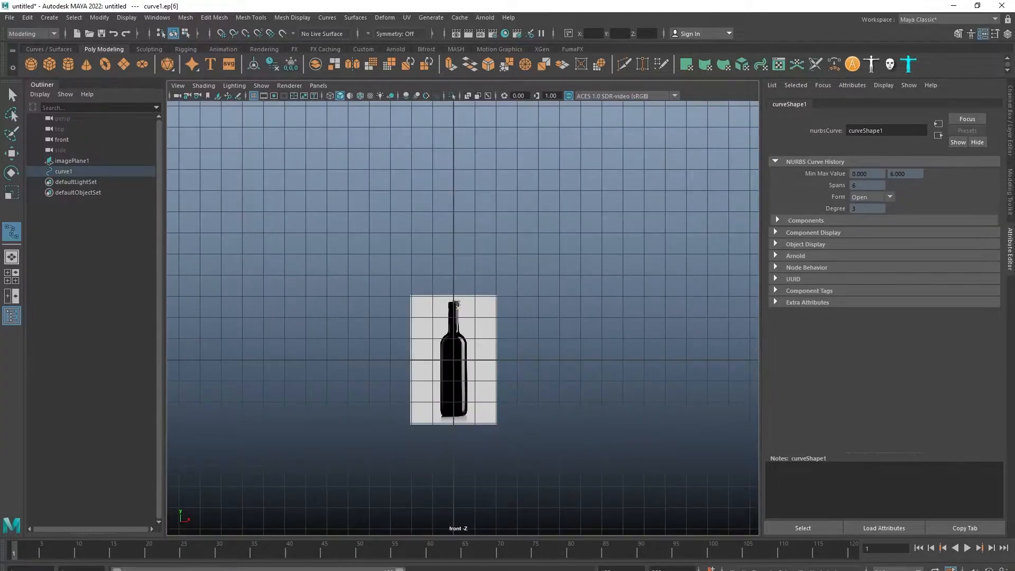
scroll(457, 305, up, 10)
click(429, 398)
alt+middle_drag(429, 398, 355, 263)
click(378, 305)
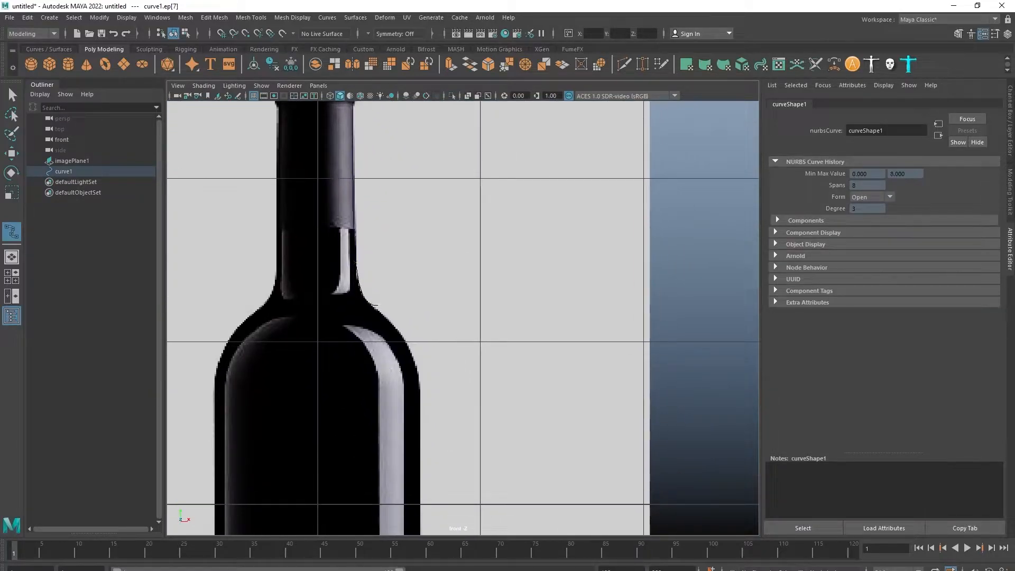
alt+middle_drag(378, 305, 322, 241)
click(347, 270)
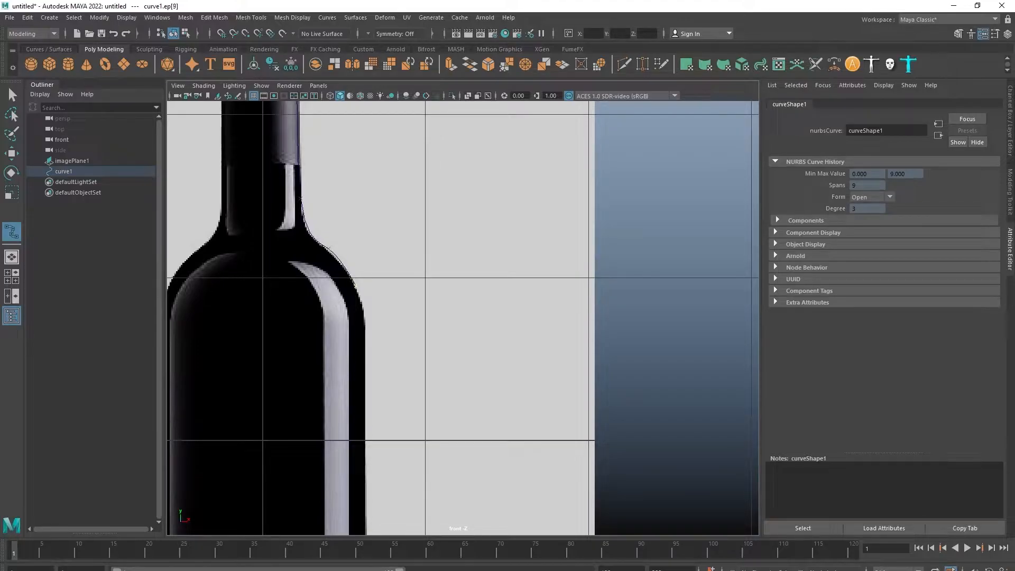
alt+middle_drag(355, 285, 310, 150)
click(319, 183)
Step: Extend the curve along the bottle's straight body side towards the base
alt+middle_drag(341, 328, 303, 172)
scroll(284, 185, down, 8)
scroll(364, 135, up, 10)
click(365, 135)
scroll(365, 135, up, 3)
alt+middle_drag(365, 135, 365, 206)
Step: Try to trace the bottle's lower corner and base with curve points, and undo them
click(321, 316)
click(317, 340)
key(ctrl+z)
drag(313, 344, 225, 345)
key(ctrl+z)
key(ctrl+z)
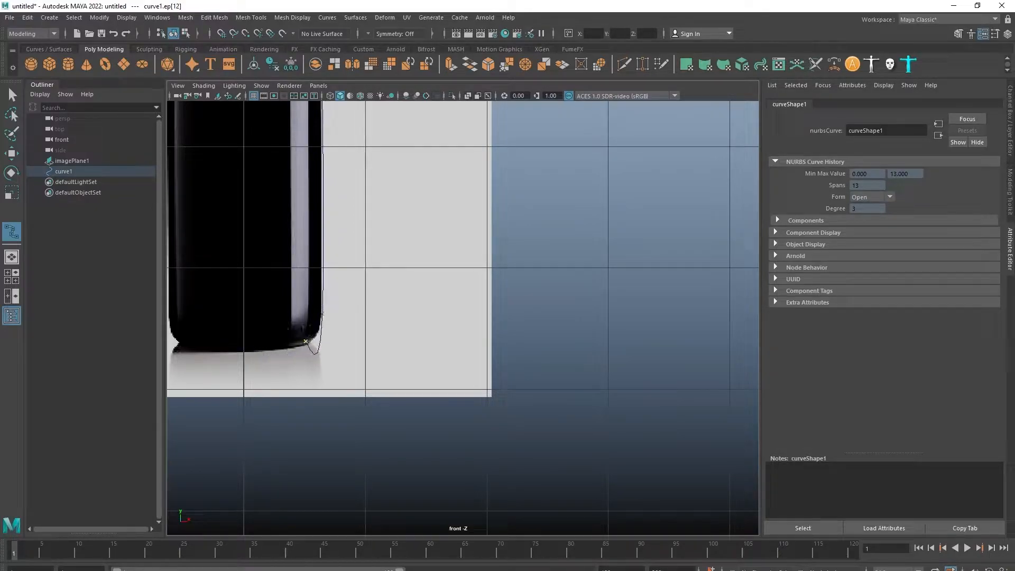
Step: Trace the lower body, rounded bottom corner and base up to the centre line, and finish the profile curve
click(321, 258)
click(319, 329)
click(306, 344)
click(248, 352)
key(Return)
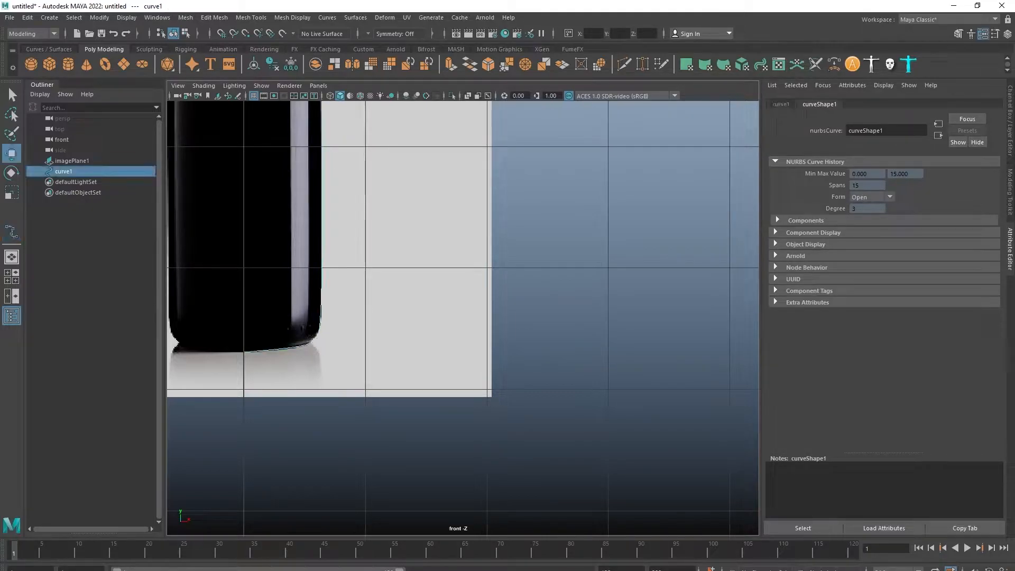
Step: Revolve the bottle's profile curve into a surface with the Revolve command
scroll(462, 317, down, 8)
scroll(430, 172, up, 10)
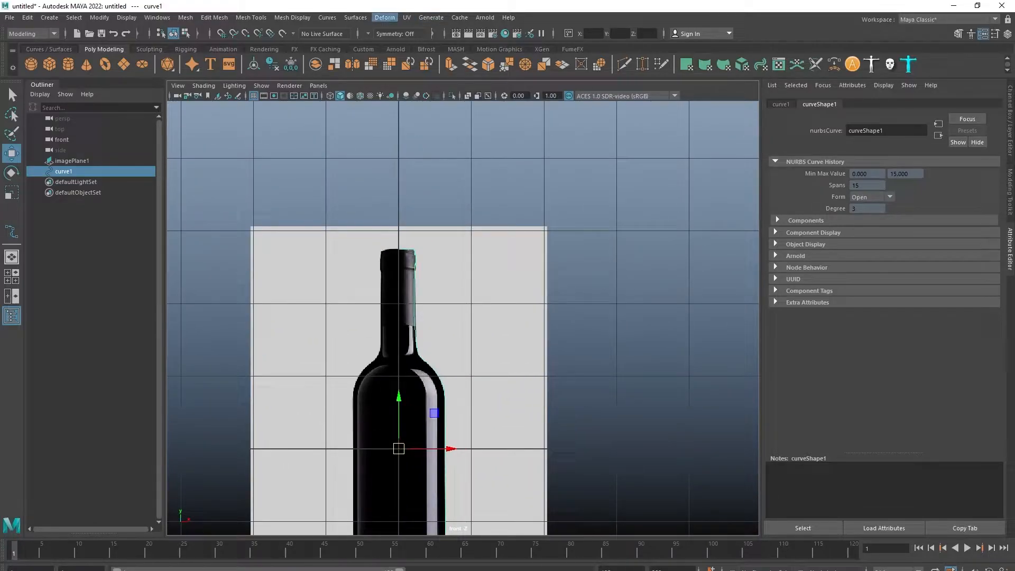
click(385, 18)
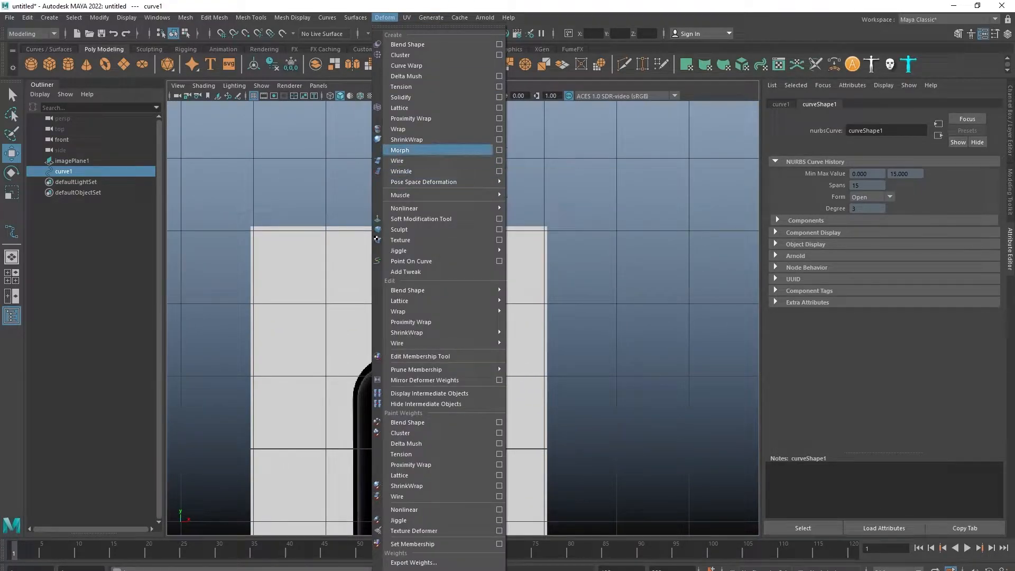
mouse_move(356, 18)
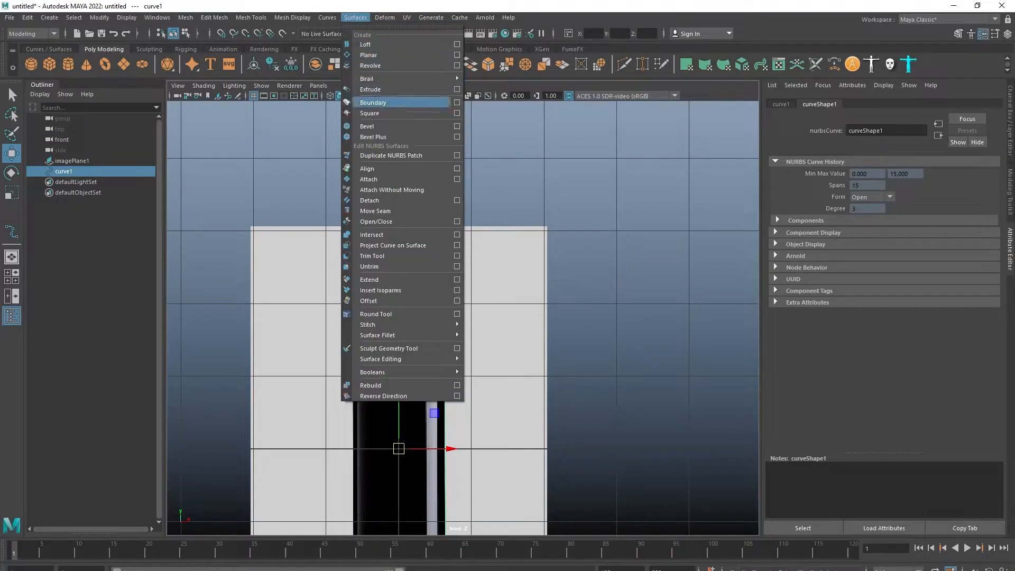
click(370, 65)
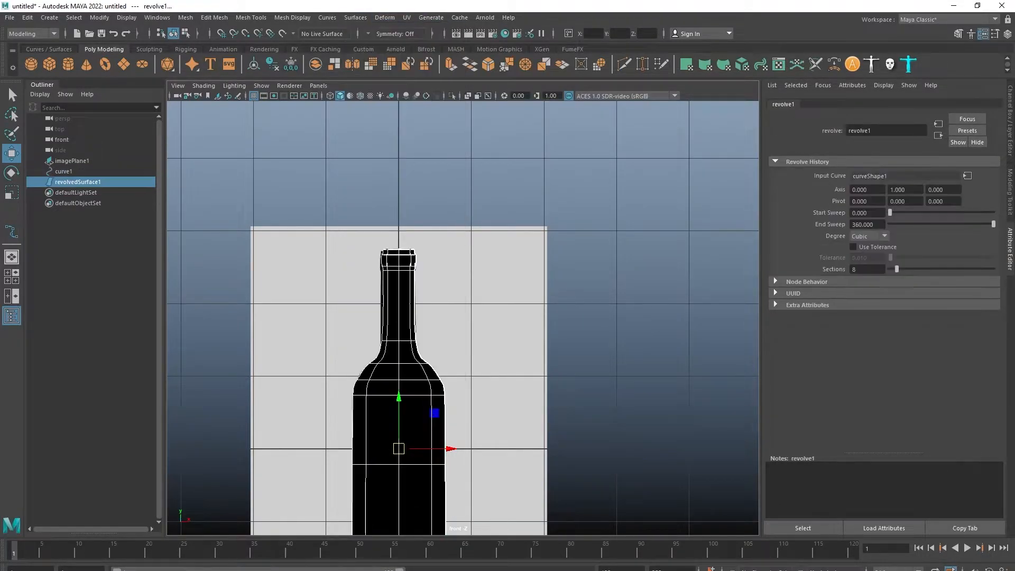
Step: Show the profile curve's control vertices and examine them around the bottle's neck and rim
scroll(463, 318, down, 5)
scroll(423, 274, up, 5)
alt+middle_drag(450, 370, 509, 403)
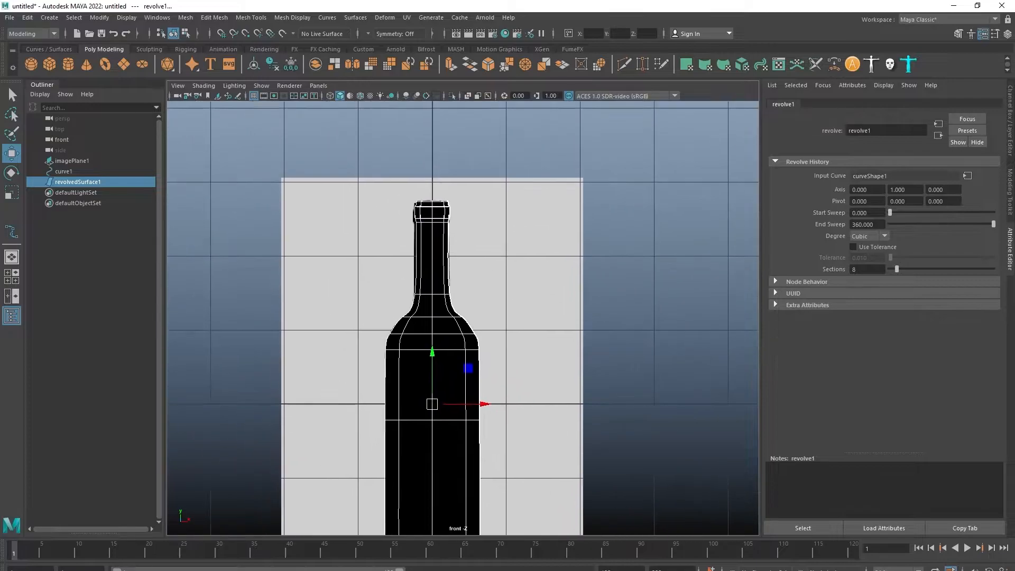
scroll(463, 318, up, 5)
alt+middle_drag(463, 318, 372, 432)
click(63, 171)
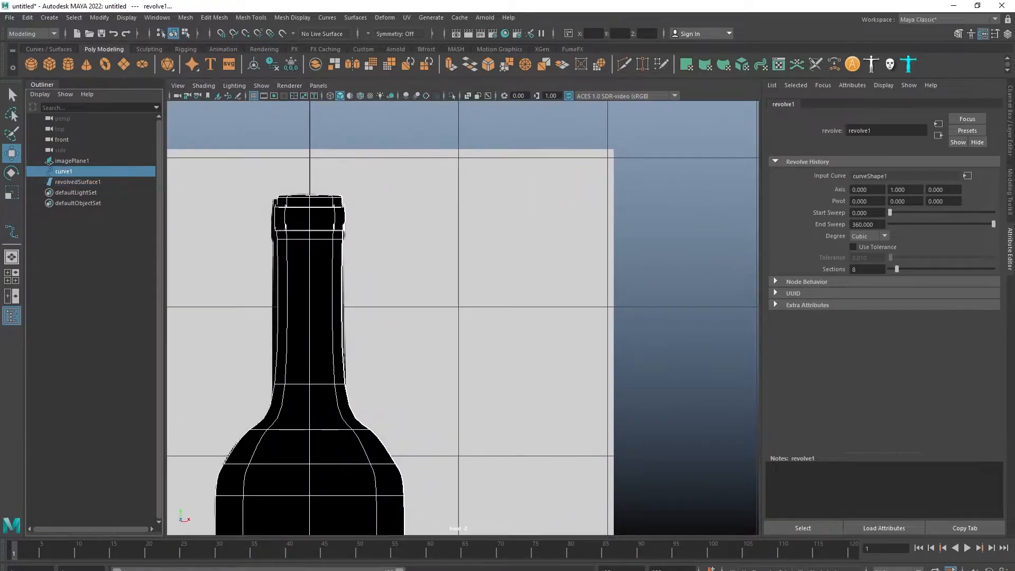
right_drag(682, 175, 620, 175)
scroll(463, 318, up, 4)
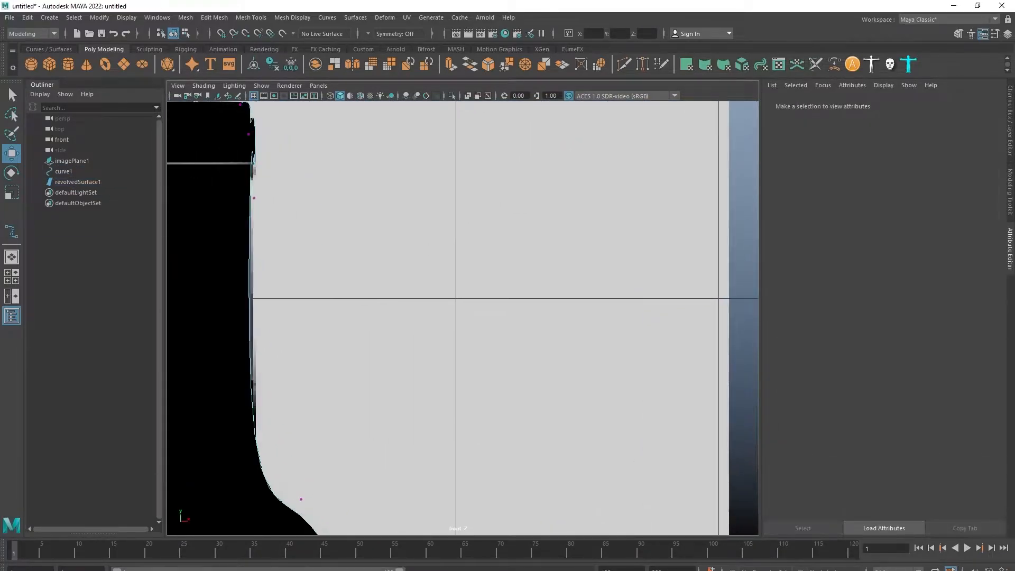
alt+middle_drag(370, 238, 538, 348)
scroll(463, 319, up, 3)
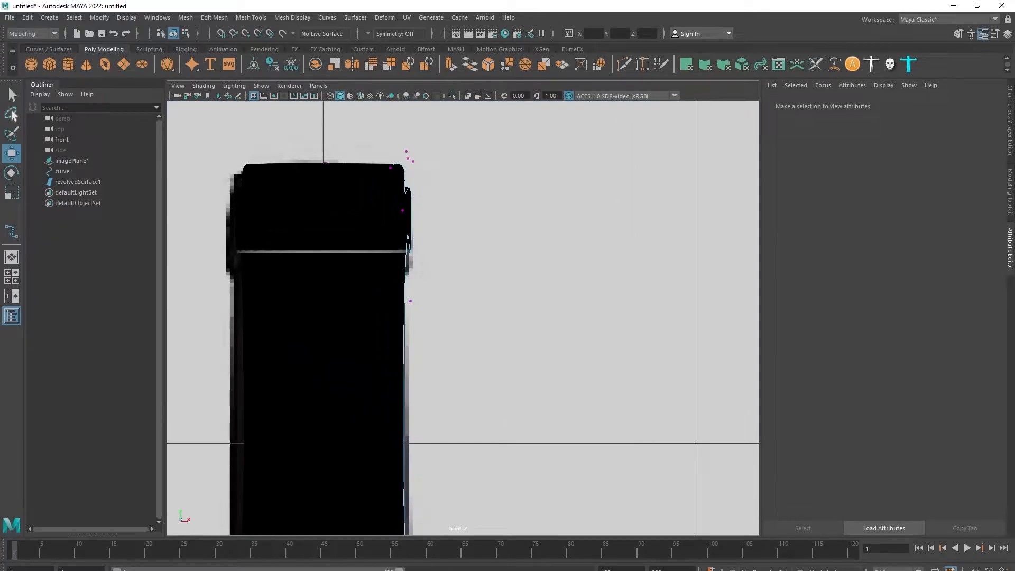
Step: Select the revolved surface, switch to the perspective view and frame the bottle
click(12, 95)
click(77, 181)
scroll(463, 318, down, 15)
key(f)
scroll(463, 318, down, 6)
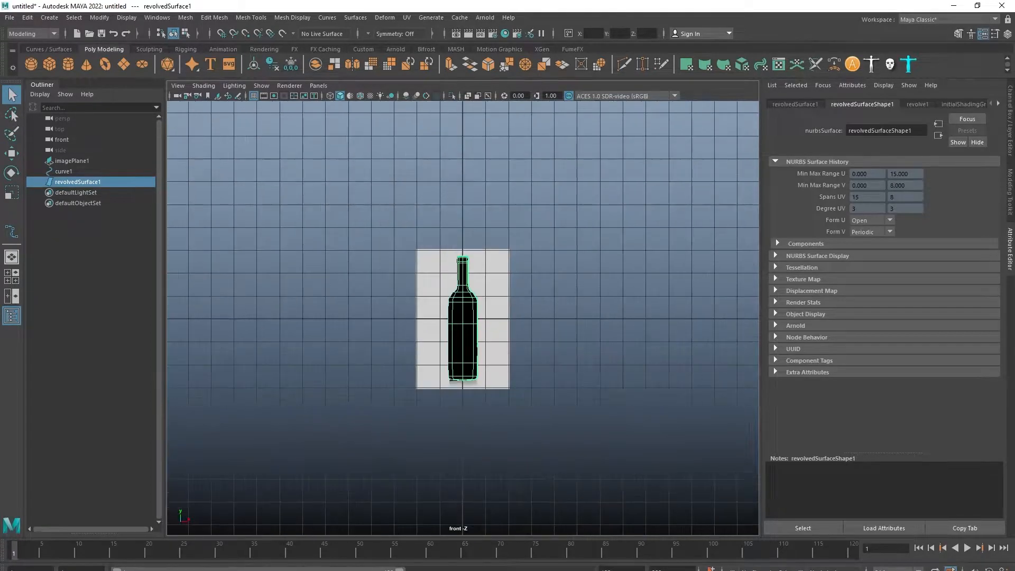
scroll(463, 319, up, 3)
key(space)
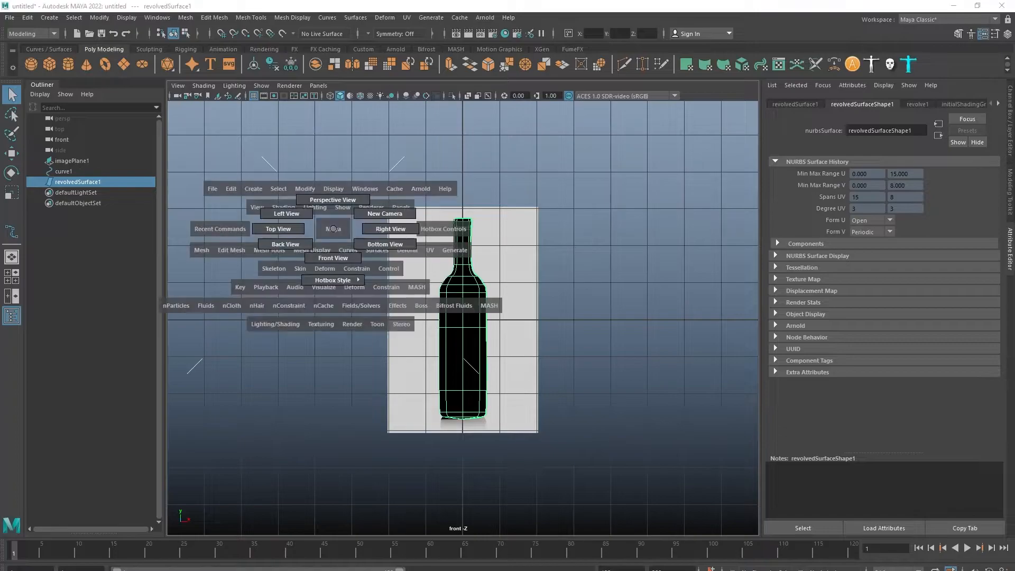
drag(331, 228, 331, 201)
key(f)
alt+drag(423, 317, 449, 285)
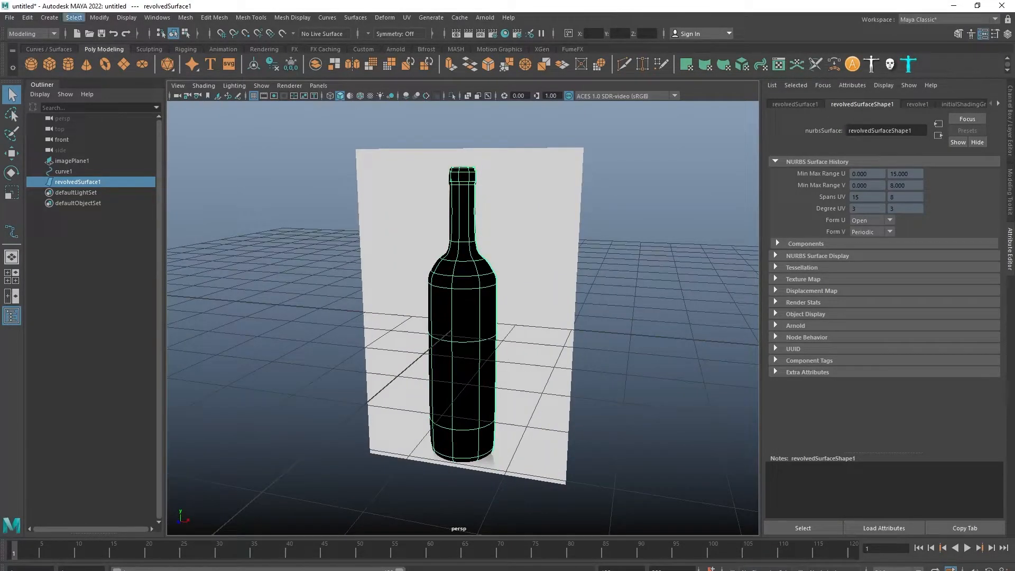
Step: Convert the revolved surface from NURBS to polygons and isolate the polygon bottle in the view
click(100, 17)
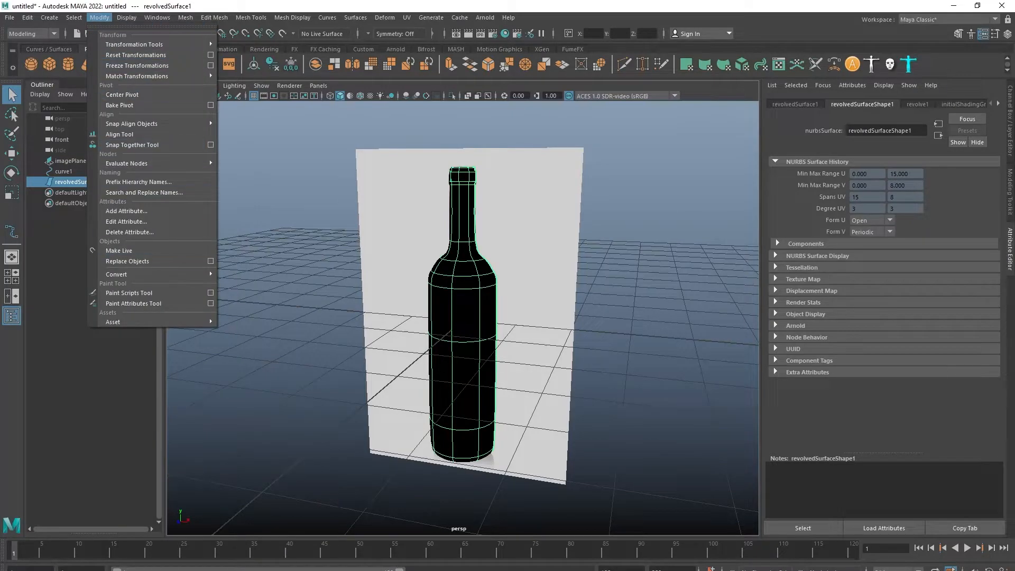
mouse_move(122, 274)
click(256, 274)
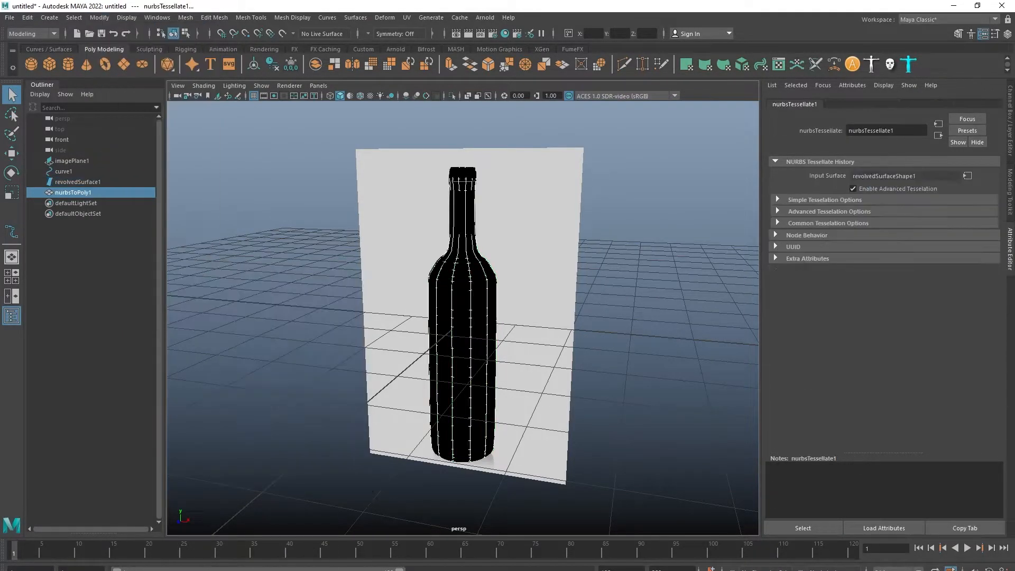
alt+drag(463, 317, 509, 341)
scroll(508, 341, up, 3)
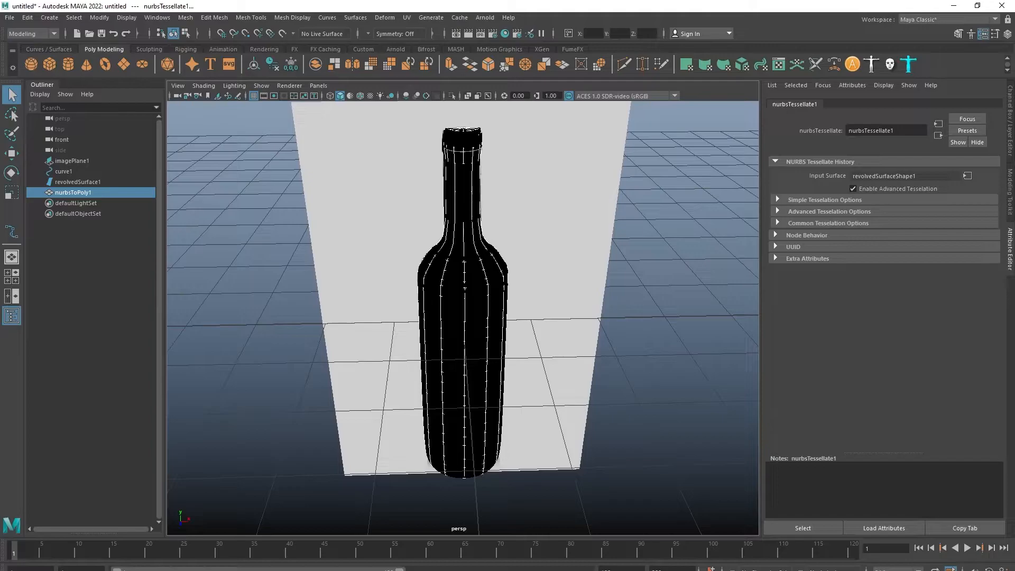
key(ctrl+1)
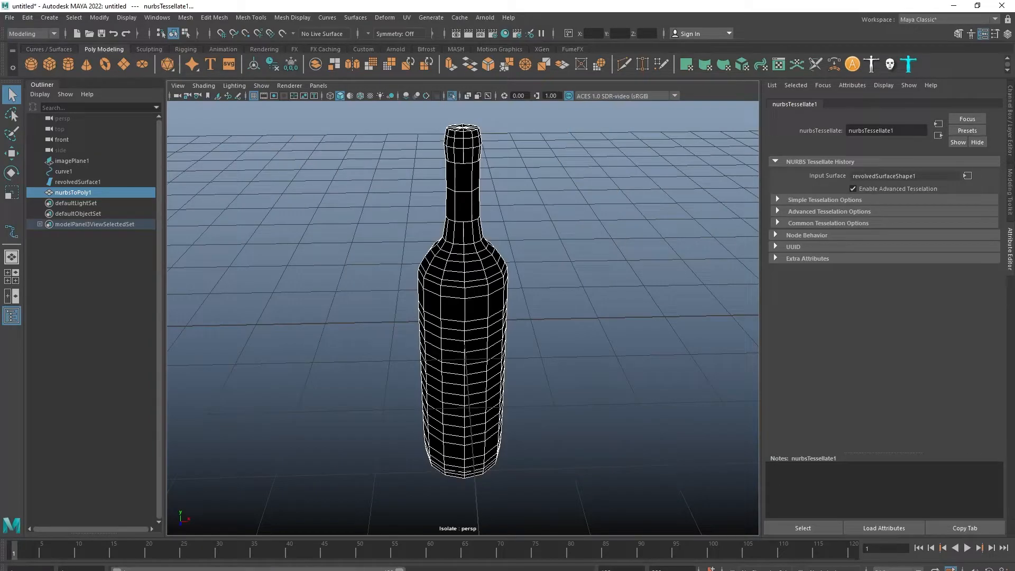
Step: Reverse the normals of the polygon bottle and check the mesh shading
click(292, 18)
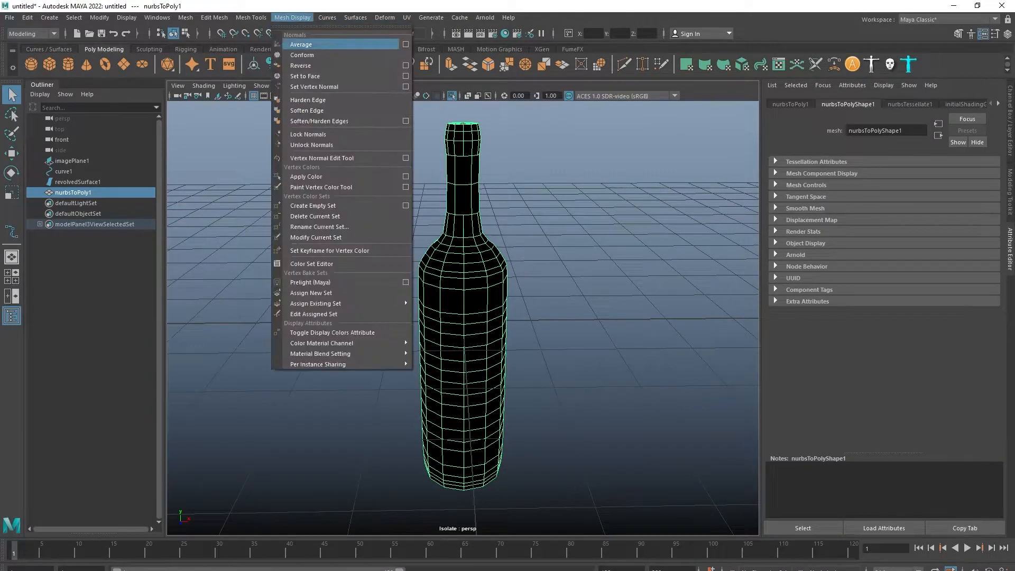
click(300, 66)
click(360, 212)
mouse_move(360, 211)
alt+mouse_down()
mouse_move(518, 185)
mouse_move(475, 254)
mouse_move(465, 243)
alt+mouse_up()
click(463, 296)
scroll(463, 296, down, 4)
alt+drag(463, 296, 507, 248)
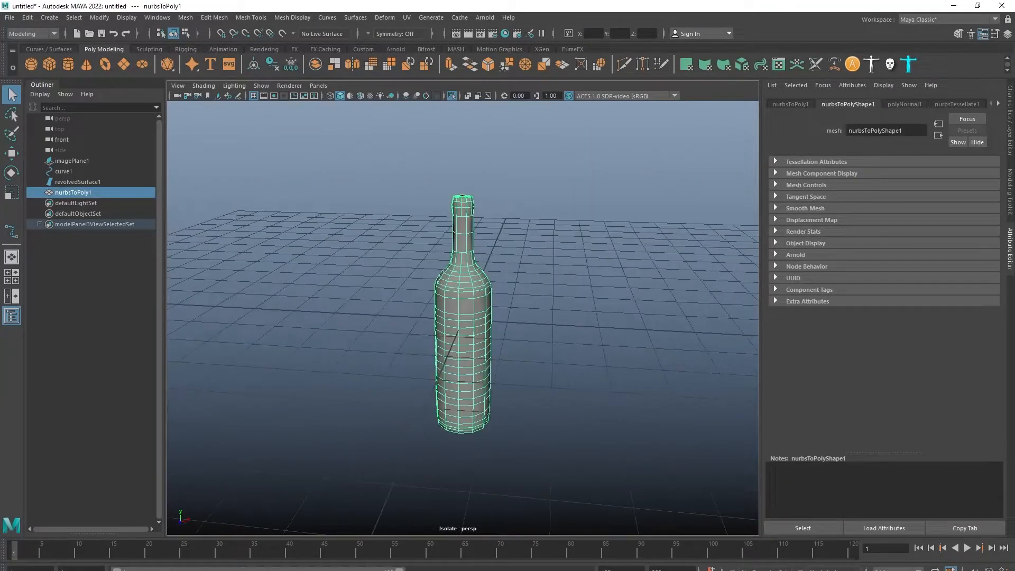
Step: Turn off the isolation of the polygon bottle and hide the reference image plane
key(space)
key(ctrl+1)
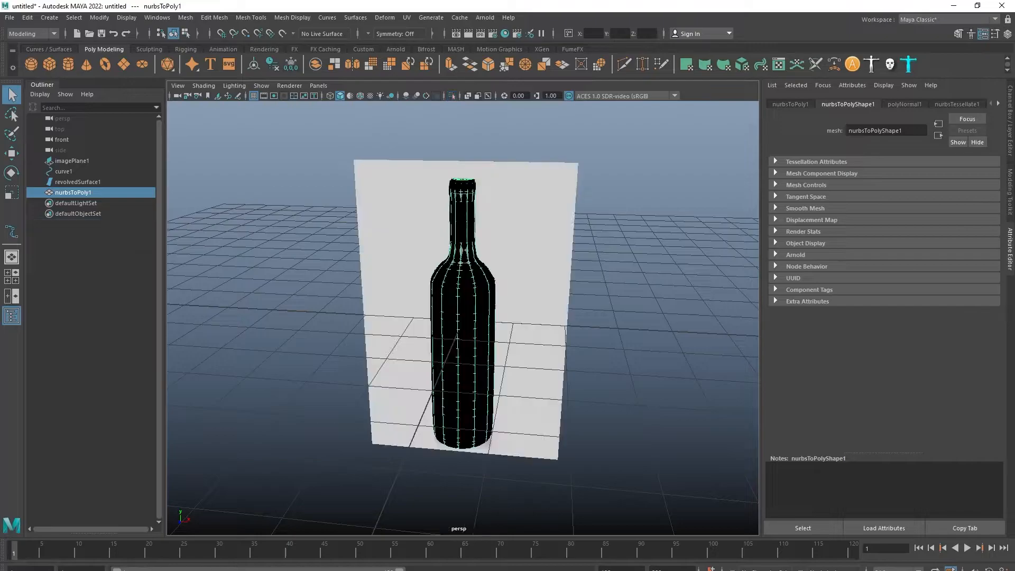
alt+drag(486, 254, 547, 248)
scroll(547, 248, up, 4)
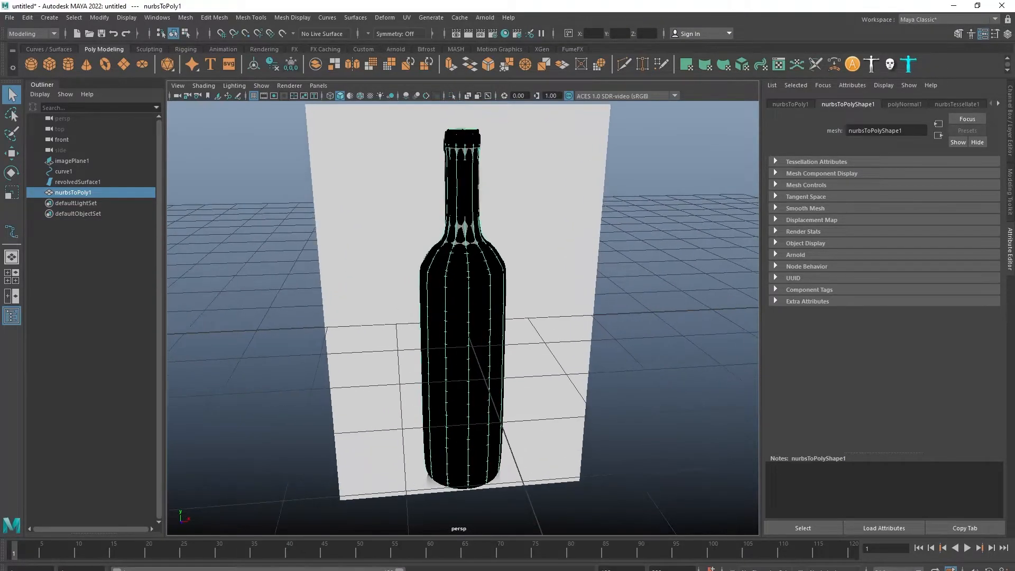
click(547, 238)
key(ctrl+h)
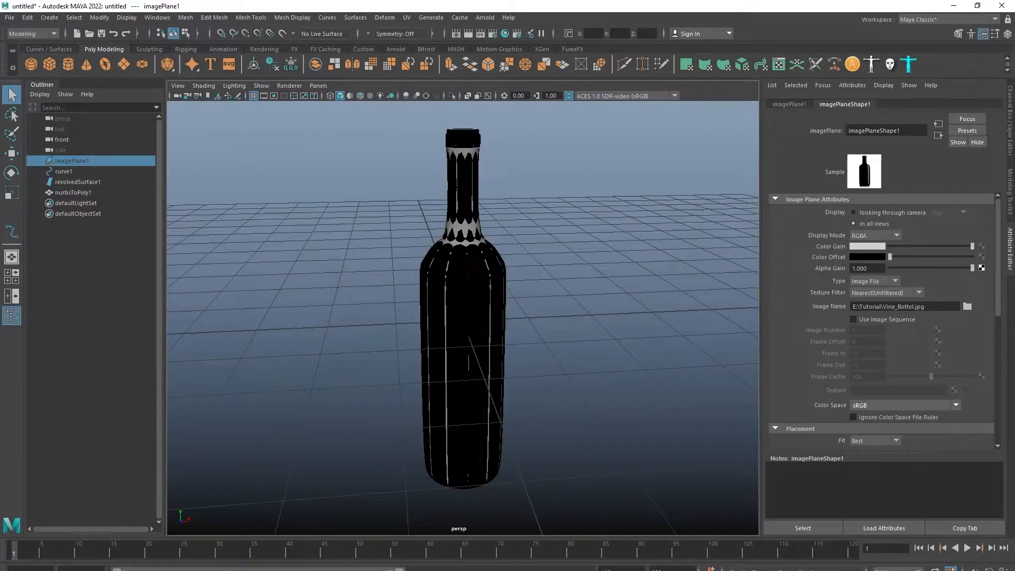
Step: Try hiding the polygon bottle and undo it
click(58, 193)
key(ctrl+h)
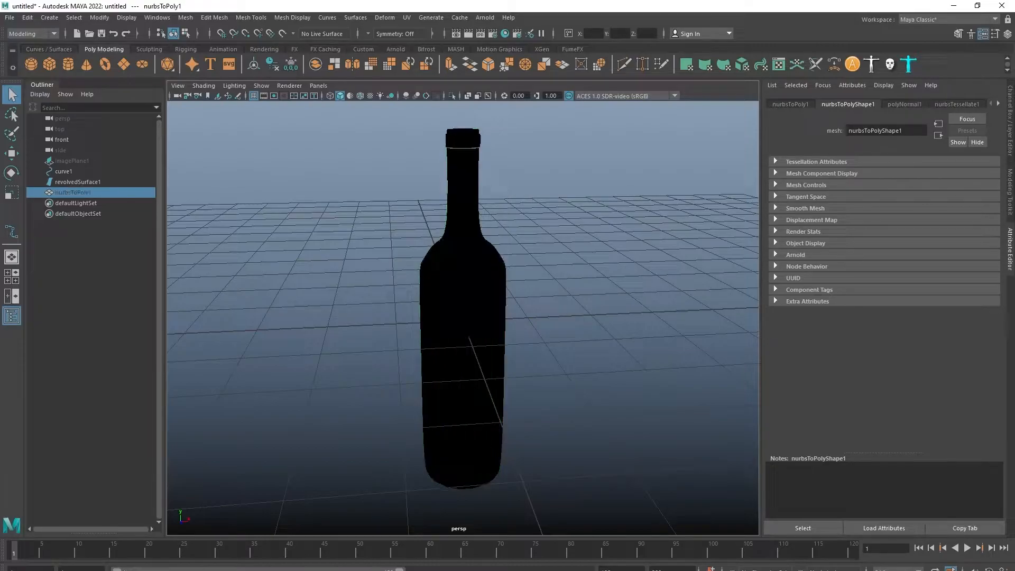
click(78, 182)
key(ctrl+z)
key(ctrl+z)
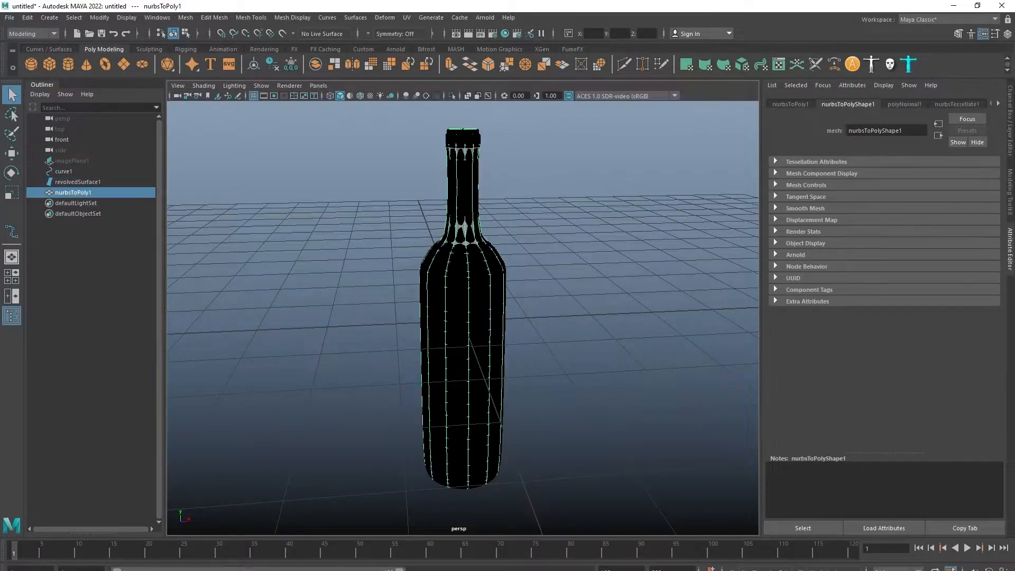
Step: Hide the original revolved NURBS surface and select the polygon bottle
click(64, 171)
click(77, 181)
key(ctrl+h)
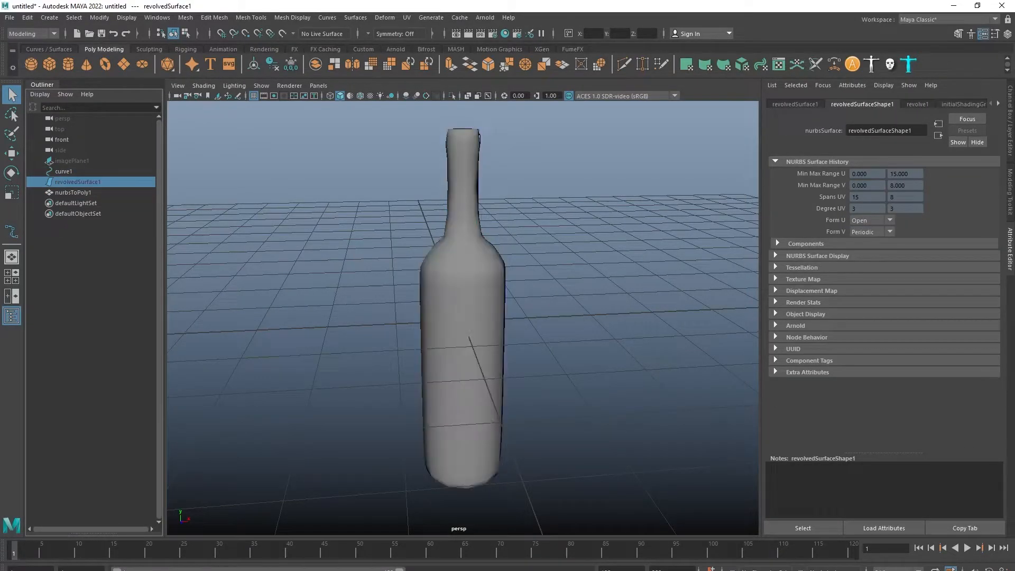
click(73, 193)
alt+middle_drag(476, 275, 424, 318)
alt+drag(424, 319, 370, 288)
alt+right_drag(370, 288, 402, 291)
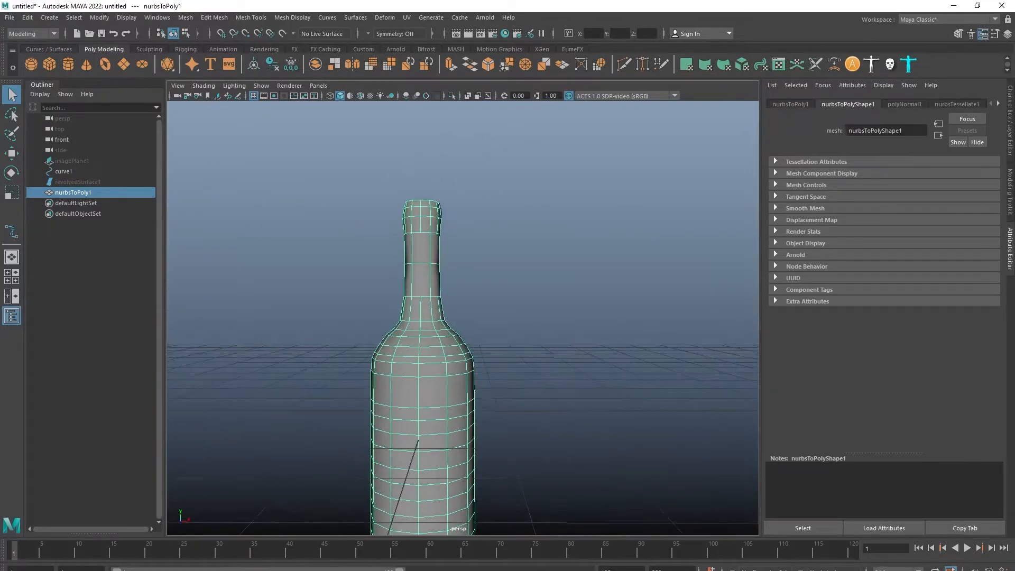
Step: Delete the original profile curve beside the polygon bottle
click(64, 172)
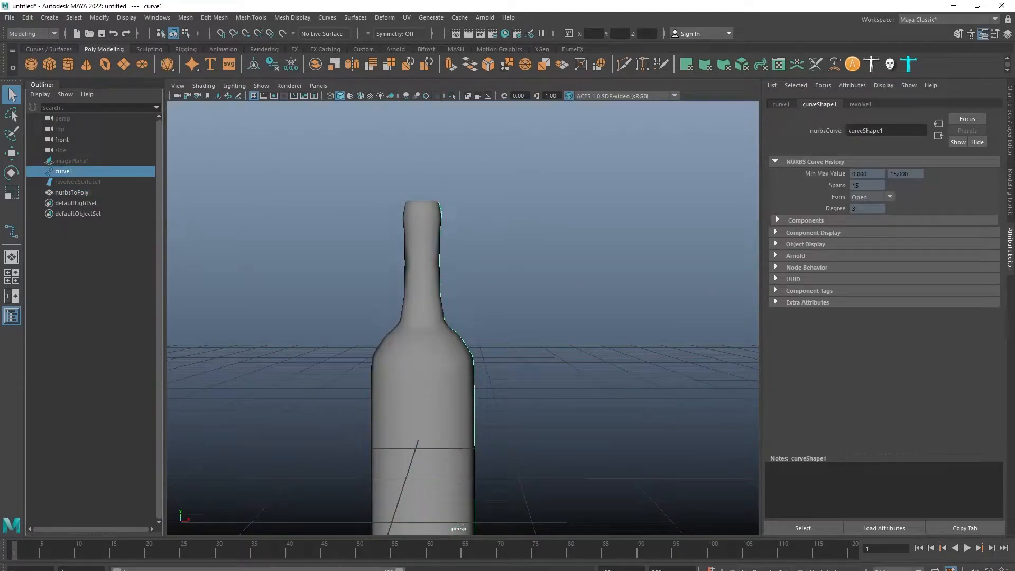
alt+drag(465, 269, 468, 320)
alt+right_drag(468, 320, 520, 322)
alt+drag(521, 323, 454, 275)
alt+middle_drag(455, 275, 485, 322)
alt+drag(466, 291, 477, 311)
key(space)
click(500, 260)
click(477, 413)
key(Delete)
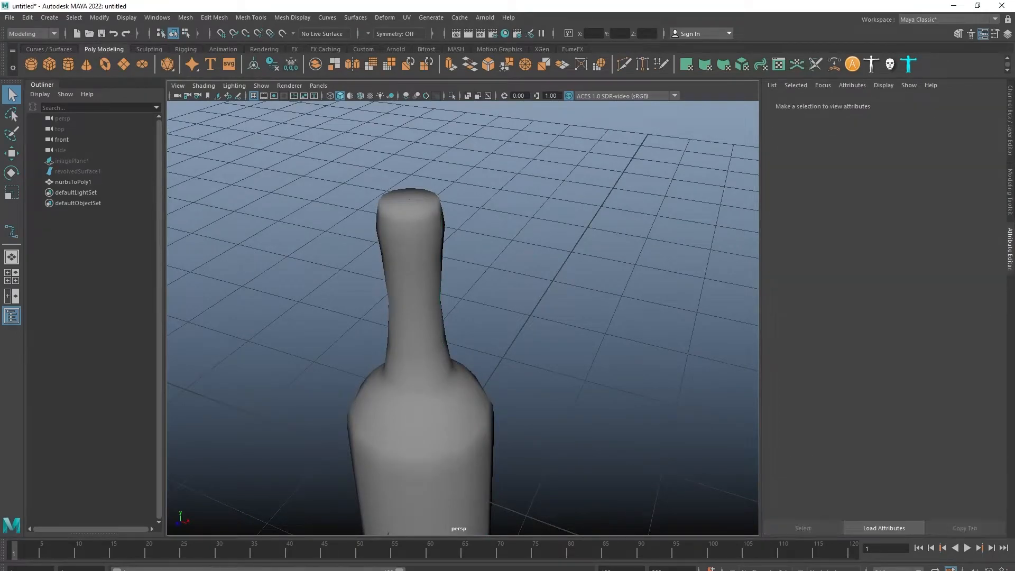
Step: Select the upper and lower vertices around one missing vertical neck edge of the bottle and open the Modeling Toolkit
click(439, 418)
alt+drag(439, 418, 587, 312)
right_drag(590, 224, 540, 226)
click(524, 226)
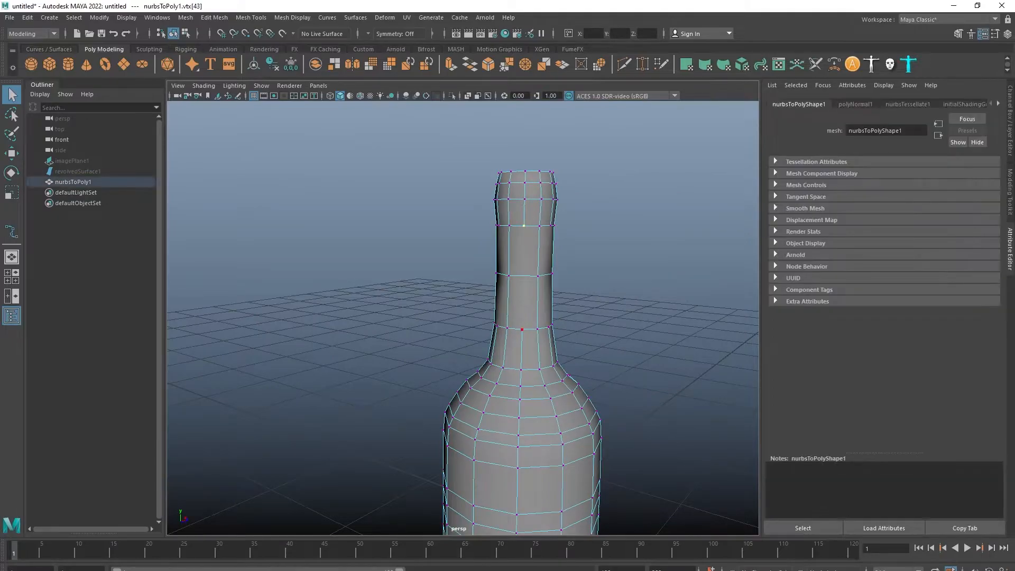
shift+right_drag(623, 243, 618, 305)
alt+drag(540, 276, 565, 312)
alt+middle_drag(566, 312, 468, 303)
click(958, 34)
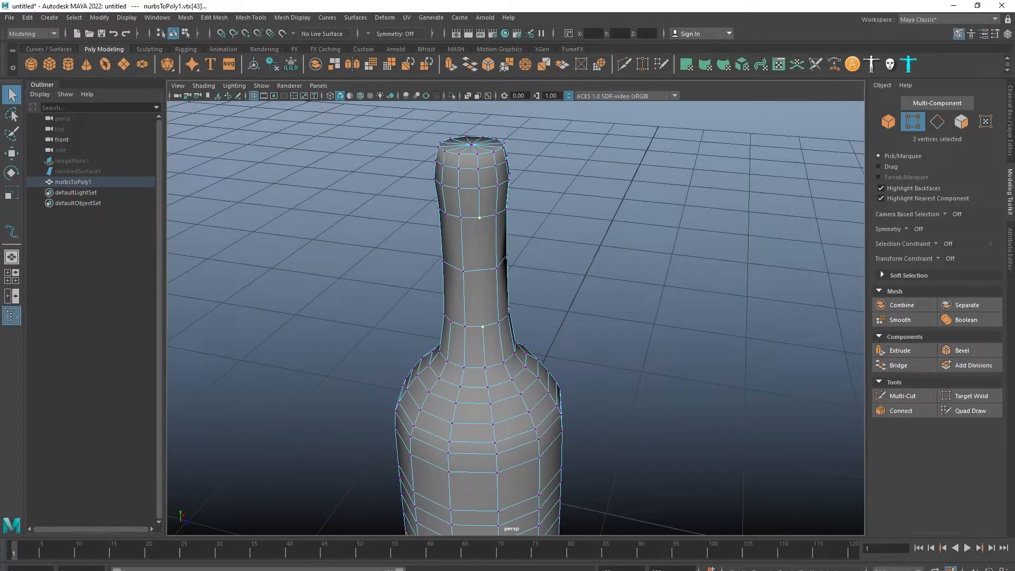
Step: Cut the first two missing vertical neck edges with Multi-Cut, each joining an upper vertex to the one below it
click(902, 396)
alt+drag(529, 274, 533, 235)
scroll(502, 222, up, 4)
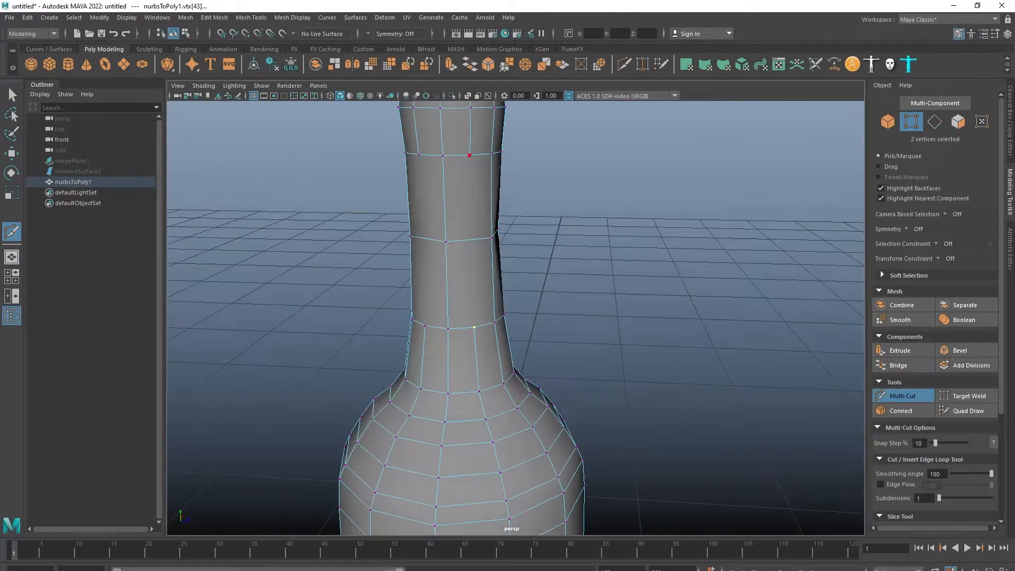
click(470, 155)
click(474, 327)
alt+drag(474, 328, 375, 320)
right_click(493, 269)
click(515, 151)
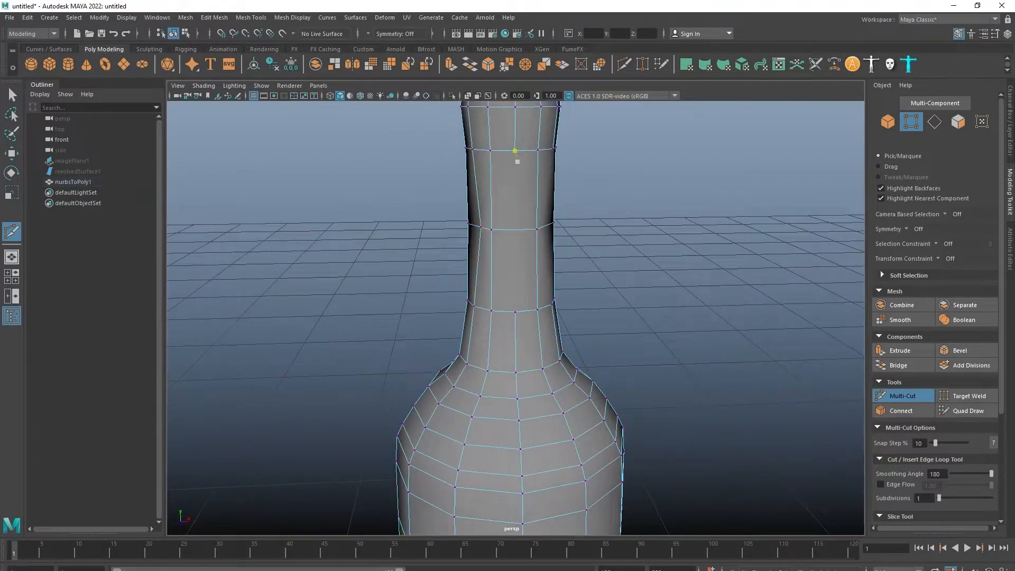
click(515, 311)
alt+drag(515, 312, 421, 315)
right_click(558, 277)
Step: Cut two more missing vertical edges while working around the bottle's neck
alt+drag(584, 200, 582, 170)
click(569, 150)
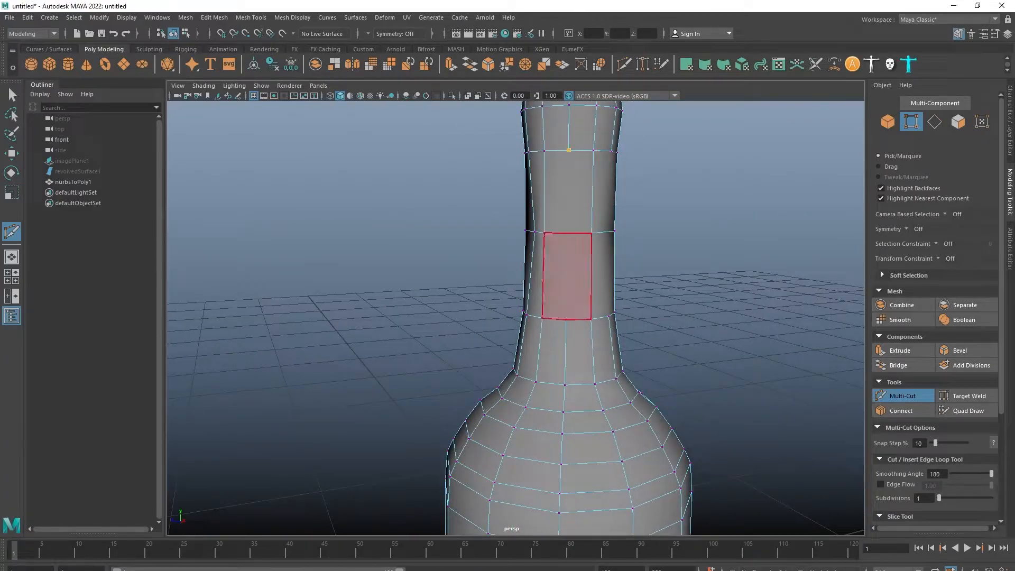
click(565, 319)
right_click(592, 275)
alt+drag(593, 259, 505, 266)
click(581, 155)
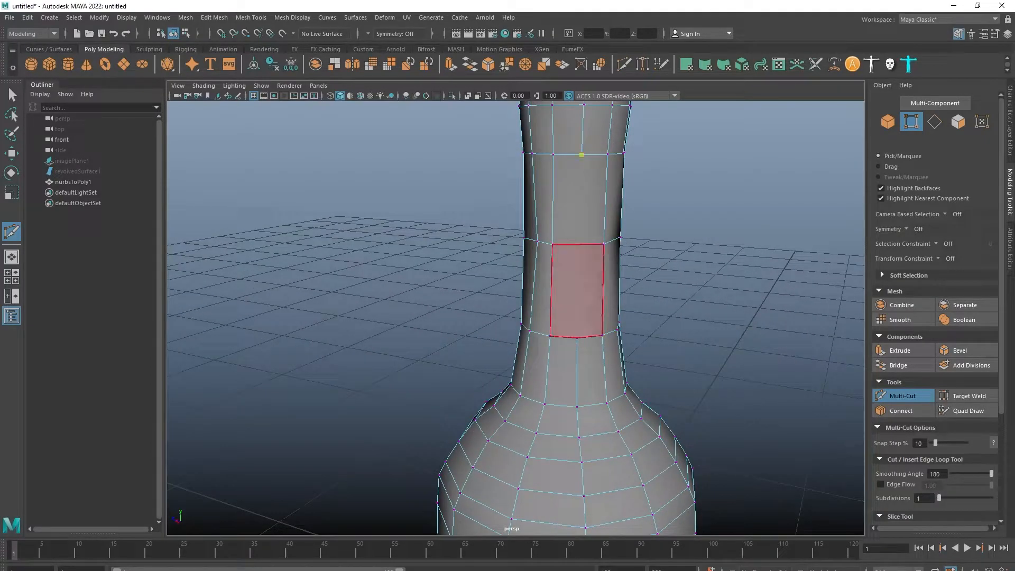
click(577, 337)
right_click(581, 301)
Step: Cut the last two missing vertical neck edges and leave the Multi-Cut tool
alt+drag(803, 125, 709, 118)
click(487, 191)
click(489, 343)
right_click(497, 323)
alt+drag(597, 254, 484, 228)
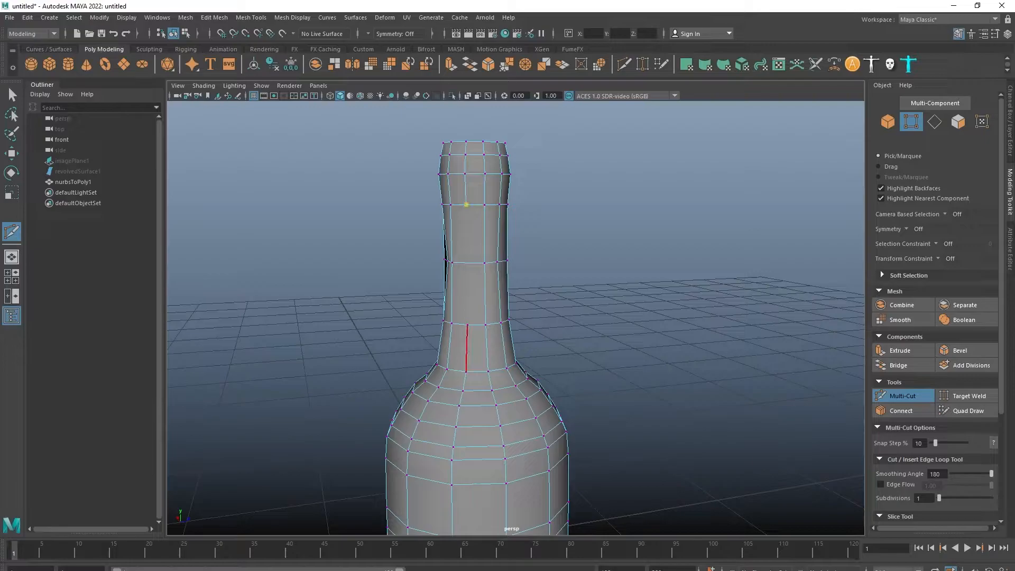
click(468, 325)
right_click(467, 325)
scroll(454, 312, down, 4)
alt+drag(455, 312, 333, 307)
key(q)
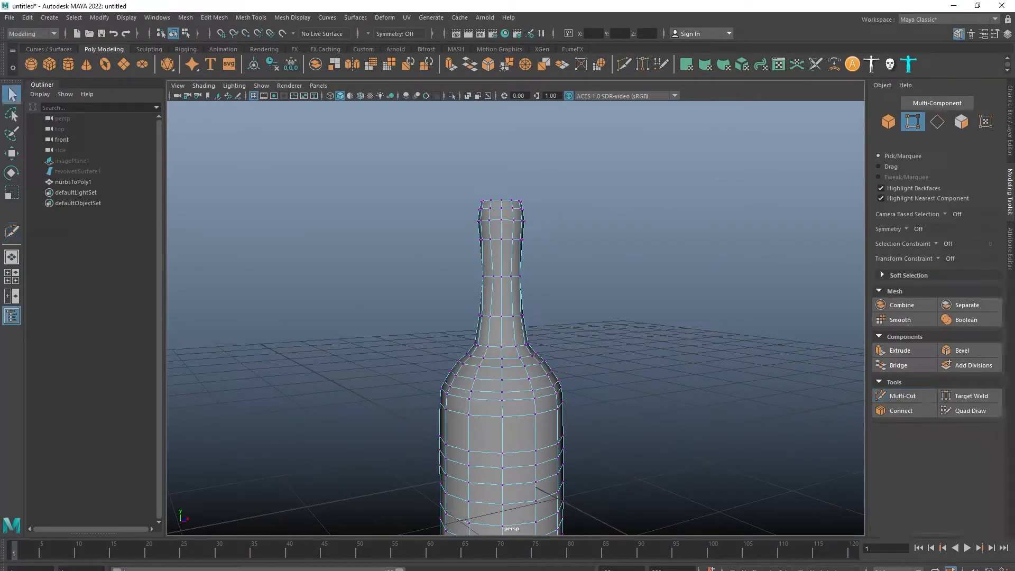
Step: Return the bottle to object mode and raise it about 2.68 units along Y so it stands on the grid
key(F8)
click(370, 253)
scroll(507, 338, down, 5)
alt+drag(507, 296, 539, 338)
click(466, 328)
key(w)
drag(464, 271, 463, 173)
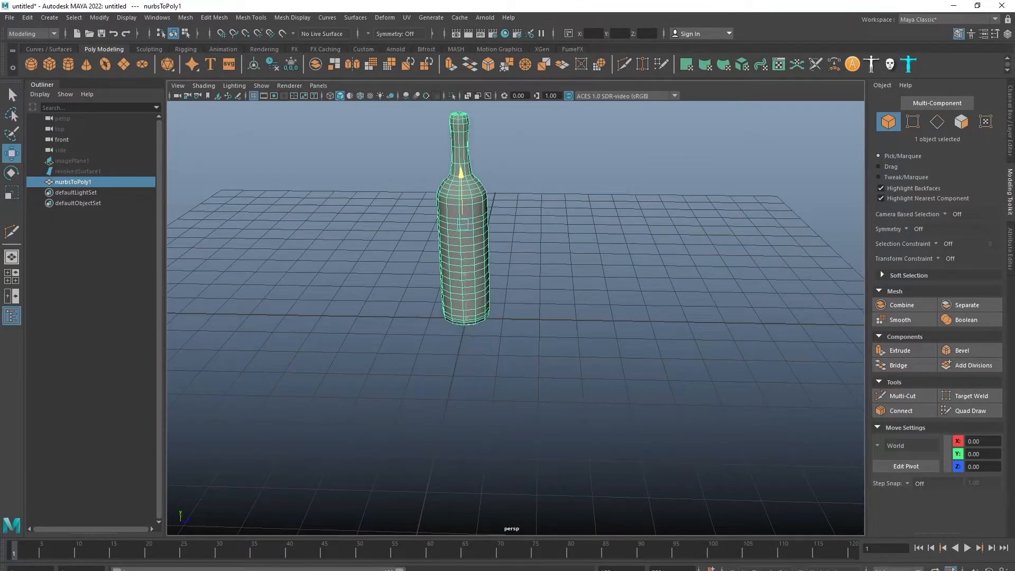
Step: Assign a new Blinn material to the bottle and display its attributes
alt+drag(476, 222, 476, 183)
scroll(516, 317, up, 3)
alt+drag(476, 264, 540, 281)
click(539, 280)
alt+middle_drag(540, 280, 576, 355)
alt+drag(571, 317, 486, 352)
click(515, 317)
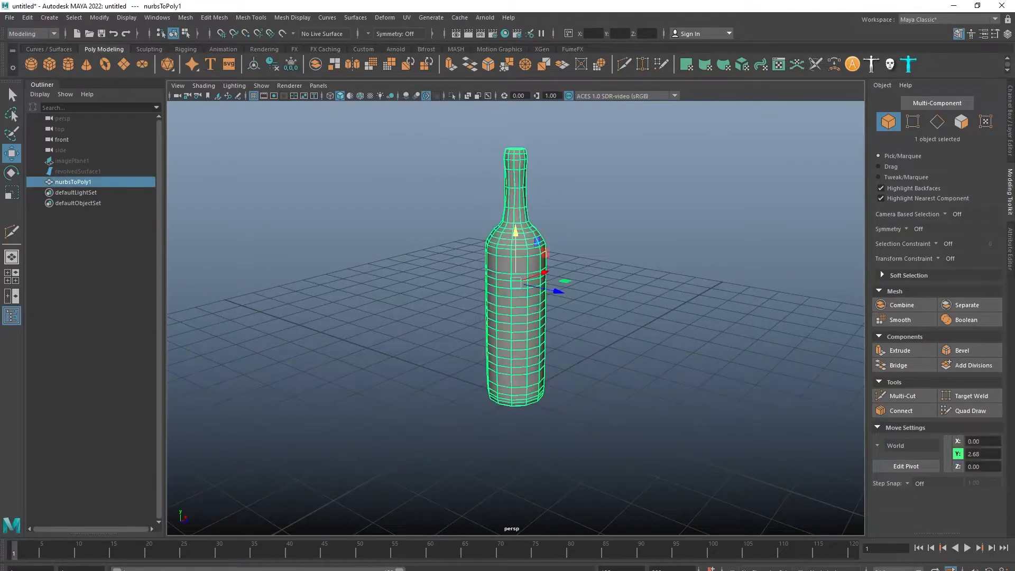
key(f)
alt+drag(555, 275, 635, 248)
right_drag(640, 246, 638, 517)
click(421, 252)
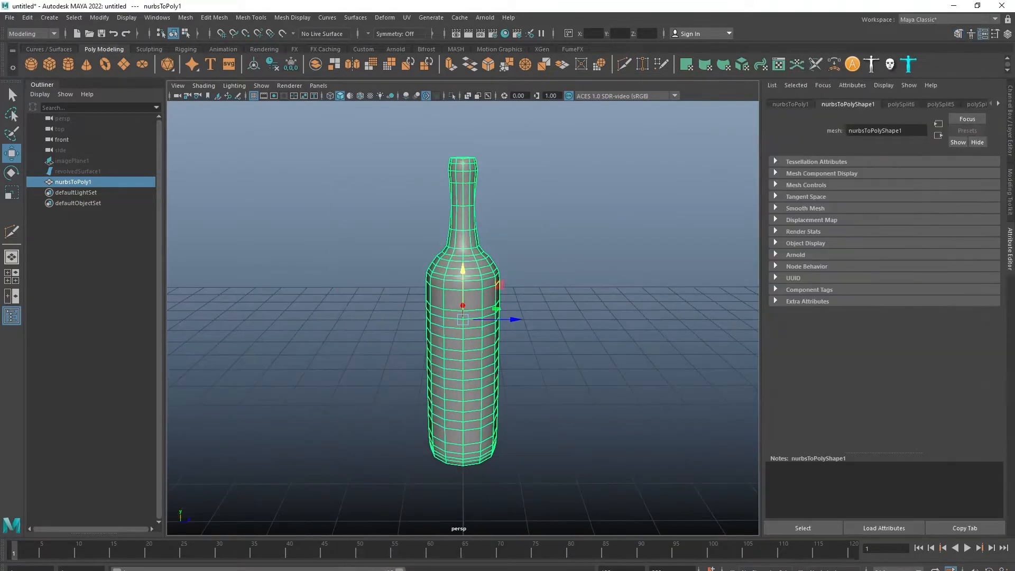
right_drag(660, 212, 657, 471)
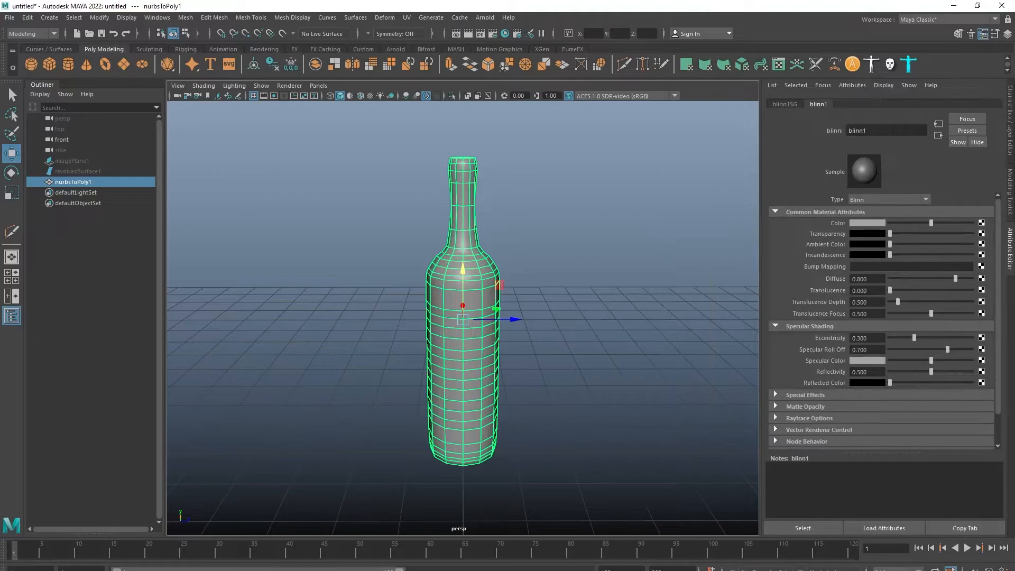
Step: Darken the Blinn material's color to a darker grey and raise its ambient color to a mid grey
click(864, 223)
mouse_move(869, 277)
mouse_down()
mouse_move(839, 278)
mouse_move(847, 277)
mouse_up()
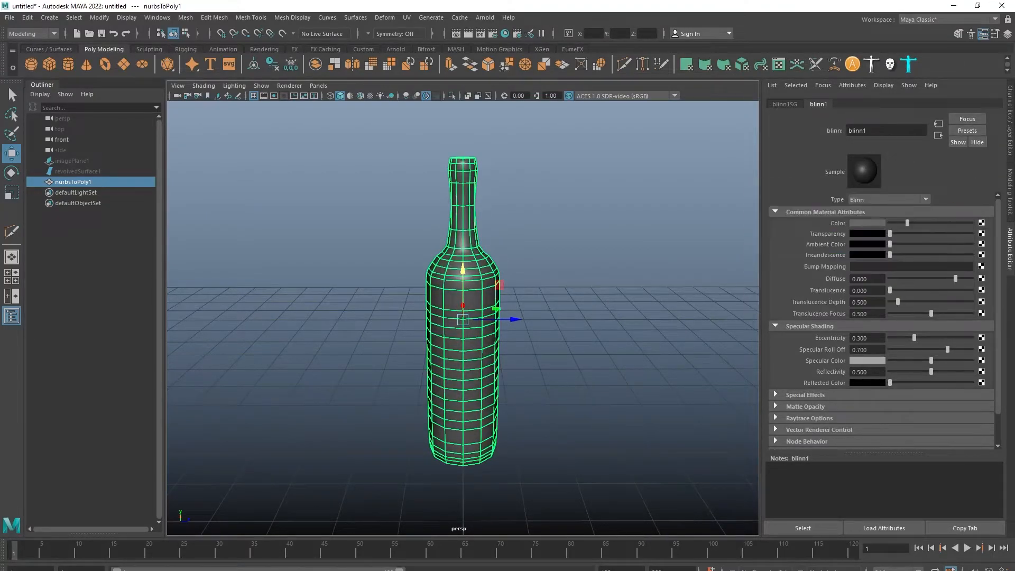
drag(891, 244, 917, 245)
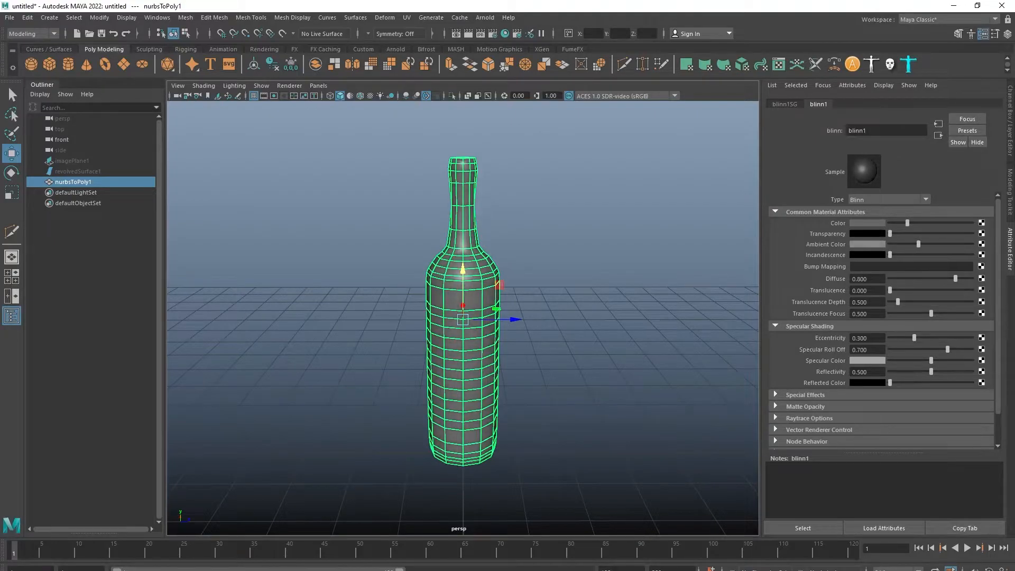
click(699, 280)
Step: Show the wireframe on the shaded bottle and start sliding a horizontal edge loop on the neck
key(alt+5)
mouse_move(700, 280)
alt+mouse_down()
mouse_move(656, 275)
mouse_move(555, 290)
mouse_move(508, 328)
mouse_move(489, 328)
alt+mouse_up()
alt+middle_drag(489, 328, 448, 392)
alt+right_drag(448, 392, 513, 397)
alt+drag(513, 397, 462, 359)
click(370, 254)
key(F10)
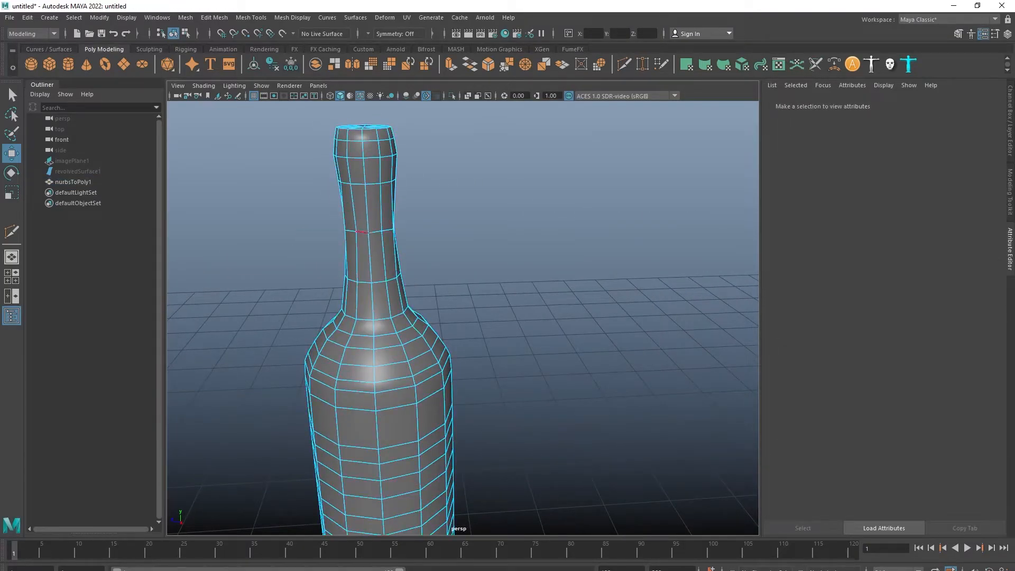
click(363, 231)
shift+right_drag(472, 199, 460, 282)
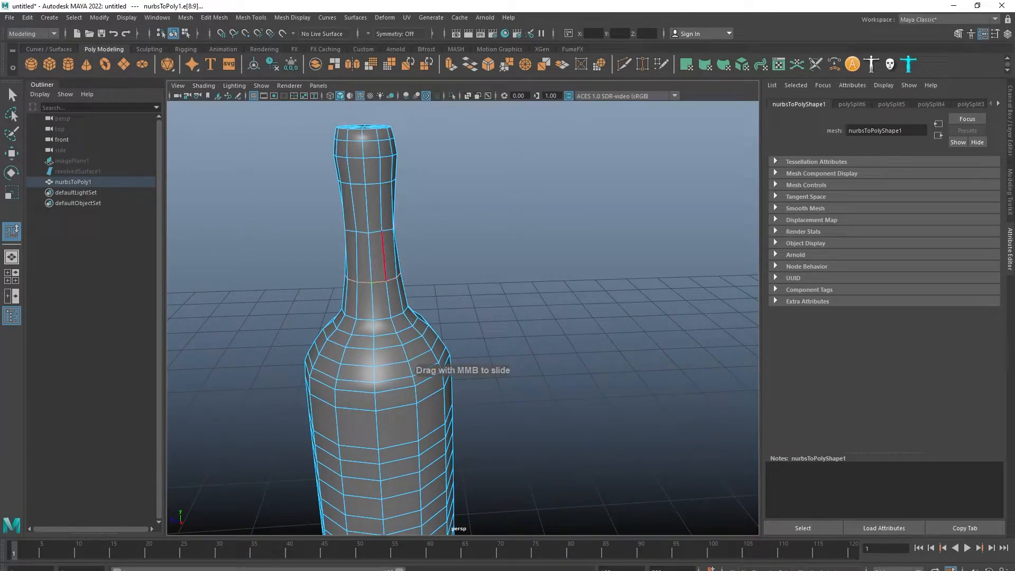
Step: Delete the horizontal edge loop in the middle of the neck
alt+drag(373, 237, 502, 225)
alt+right_drag(502, 224, 529, 257)
double_click(437, 298)
alt+right_drag(444, 281, 391, 277)
alt+drag(392, 277, 317, 254)
alt+middle_drag(317, 253, 451, 220)
alt+right_drag(435, 295, 467, 296)
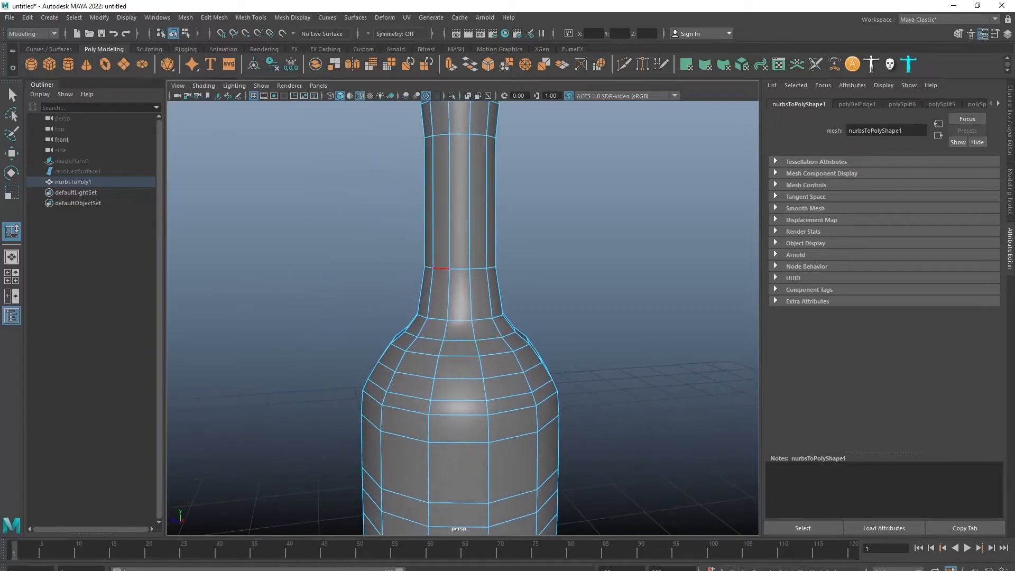
Step: Try deleting the lower neck edge loop above the shoulder and undo the deletion
double_click(459, 268)
shift+right_drag(555, 239, 506, 251)
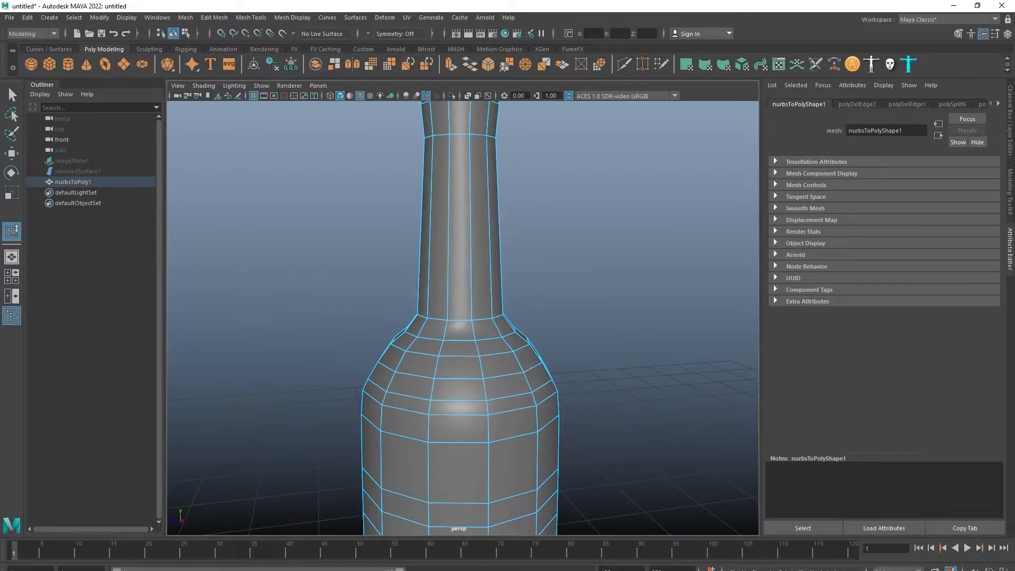
key(ctrl+z)
Step: Adjust the lower neck edge loop above the shoulder and return the bottle to object mode
key(w)
drag(460, 266, 571, 266)
scroll(460, 266, down, 6)
scroll(528, 266, up, 2)
right_drag(484, 264, 534, 227)
click(571, 227)
Step: Select the edge loop around the bottle's top rim and bevel it
alt+drag(550, 270, 481, 278)
scroll(483, 290, up, 5)
click(489, 304)
right_drag(490, 304, 602, 213)
double_click(472, 274)
alt+middle_drag(508, 223, 514, 370)
scroll(507, 296, up, 4)
alt+middle_drag(508, 254, 506, 351)
scroll(506, 351, up, 4)
right_drag(465, 310, 464, 278)
double_click(459, 304)
shift+right_drag(575, 261, 633, 260)
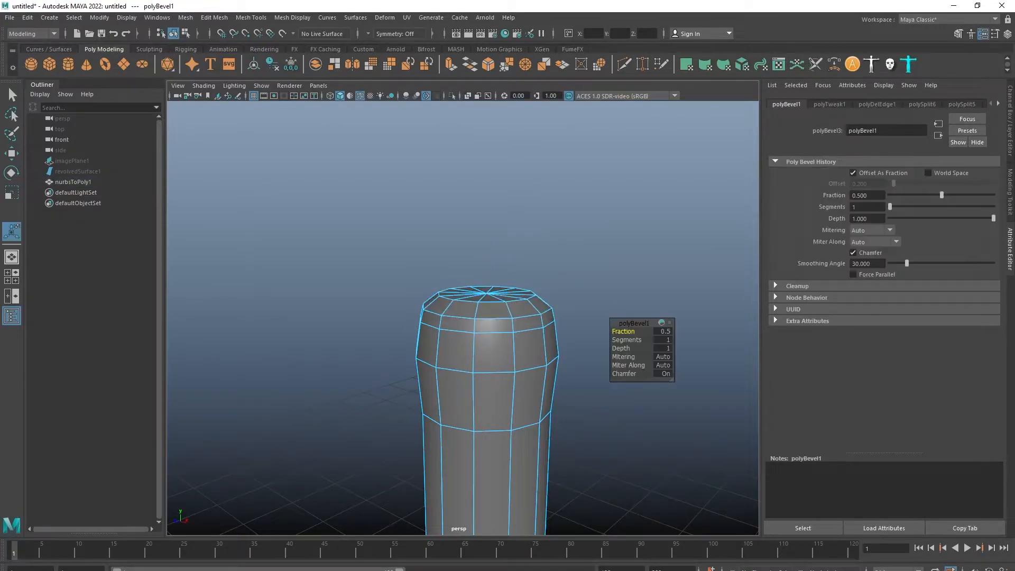
Step: Set the rim bevel's fraction to 0.2 and its segments to 3
mouse_move(623, 332)
mouse_down()
mouse_move(600, 331)
mouse_move(618, 331)
mouse_up()
text(0.2)
key(Return)
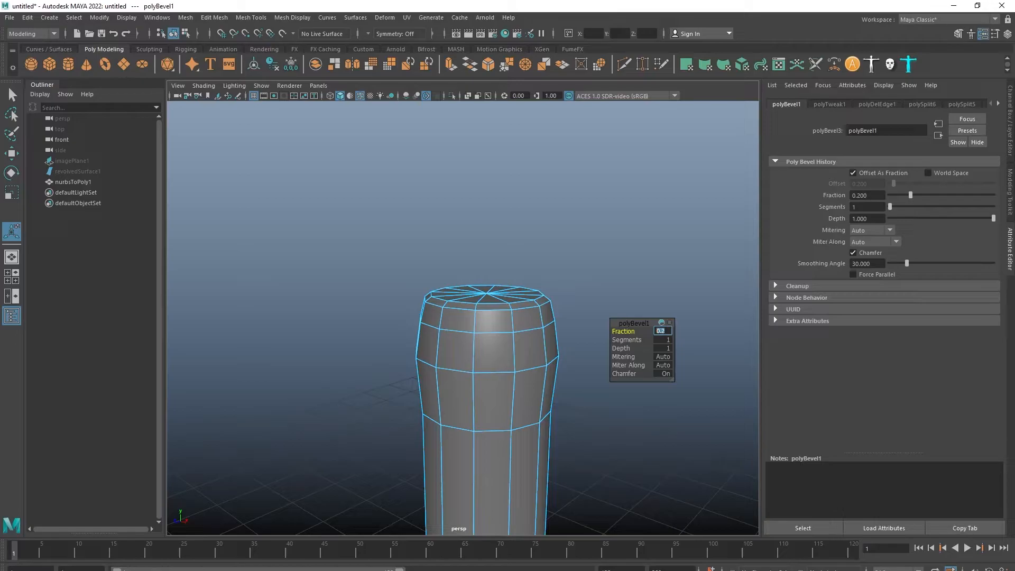
drag(627, 340, 637, 340)
scroll(465, 433, down, 6)
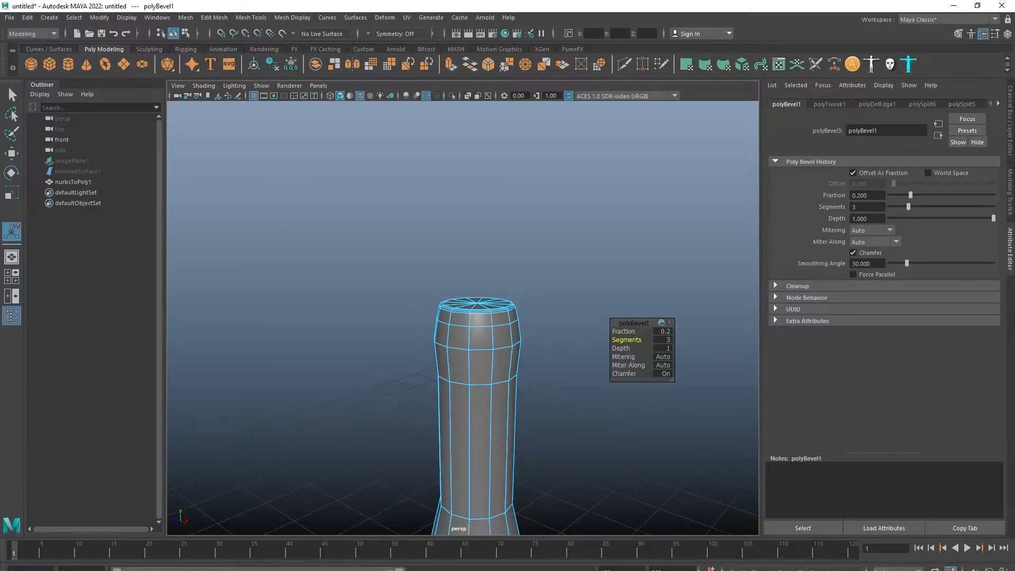
alt+middle_drag(440, 499, 416, 320)
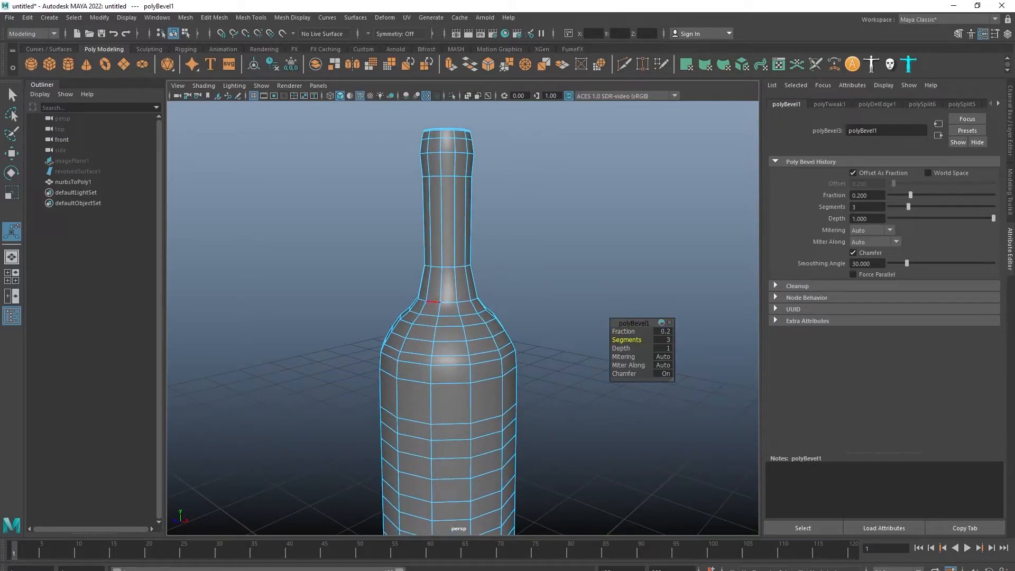
Step: Move the edge loop just below the bottle's rim slightly upward
click(432, 301)
shift+right_click(637, 247)
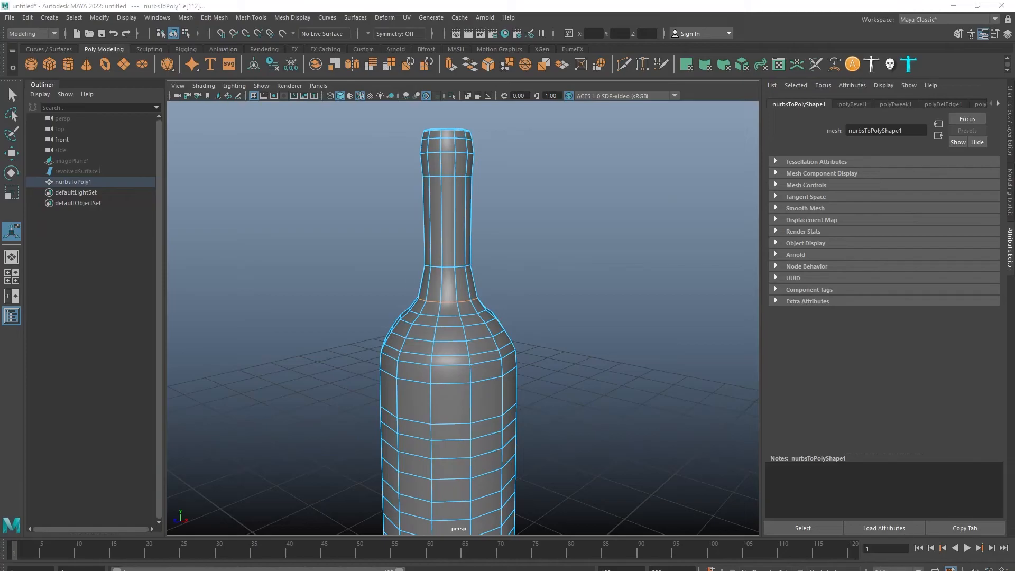
scroll(448, 317, up, 2)
alt+middle_drag(446, 227, 460, 368)
scroll(460, 317, up, 1)
alt+middle_drag(460, 317, 460, 363)
scroll(460, 317, up, 6)
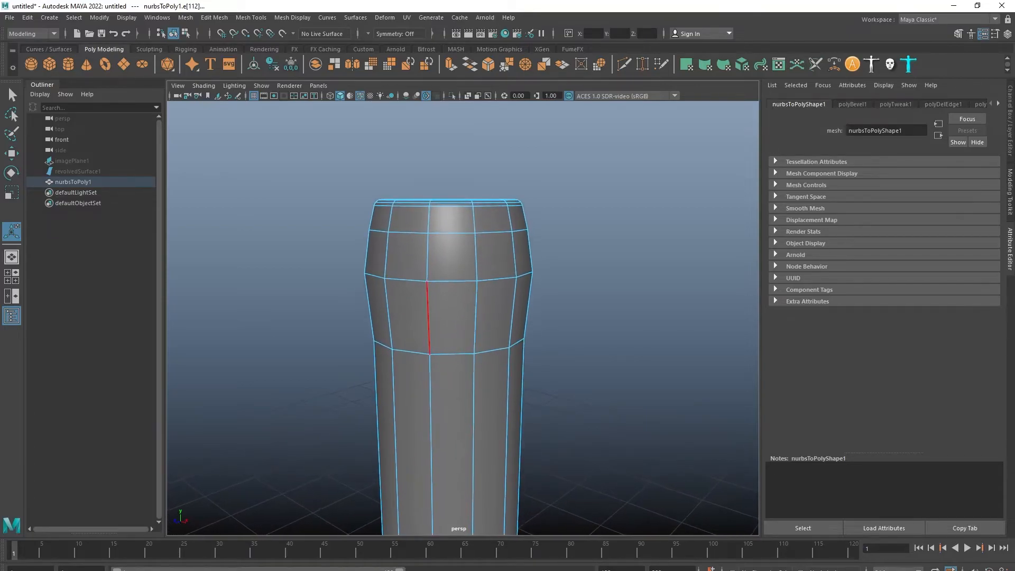
right_drag(429, 244, 417, 206)
double_click(408, 232)
key(w)
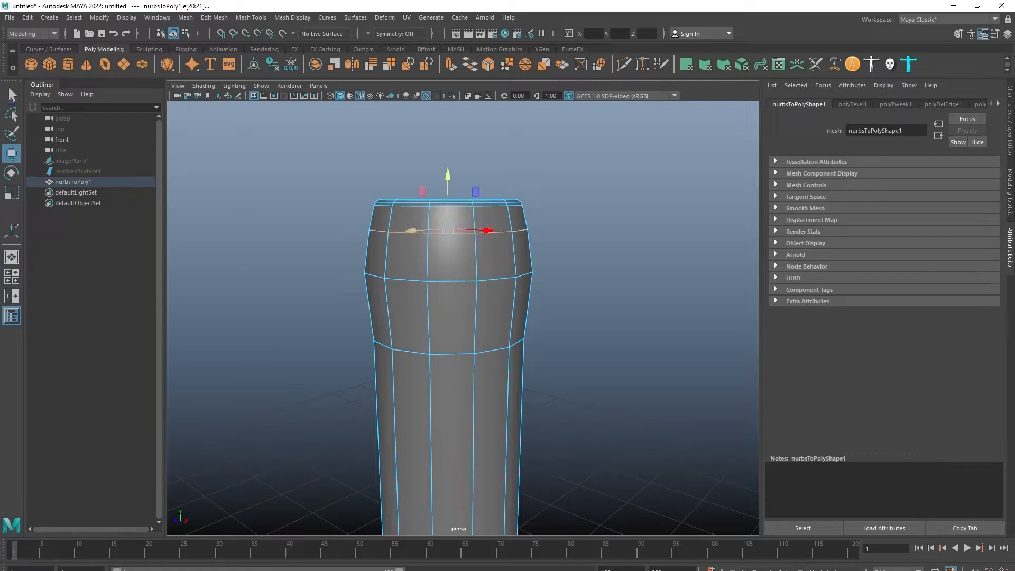
drag(448, 185, 448, 170)
Step: Select the ring of faces just below the rim and extrude it outward with a thickness of 0.017
right_drag(419, 247, 419, 276)
click(414, 249)
shift+double_click(447, 250)
alt+drag(491, 253, 421, 273)
shift+right_drag(518, 233, 518, 262)
mouse_move(627, 331)
mouse_down()
mouse_move(651, 331)
mouse_move(627, 331)
mouse_up()
Step: Select the edge loops along the upper and lower borders of the extruded collar and bevel them
alt+drag(507, 296, 449, 359)
scroll(396, 312, up, 5)
right_drag(389, 295, 389, 268)
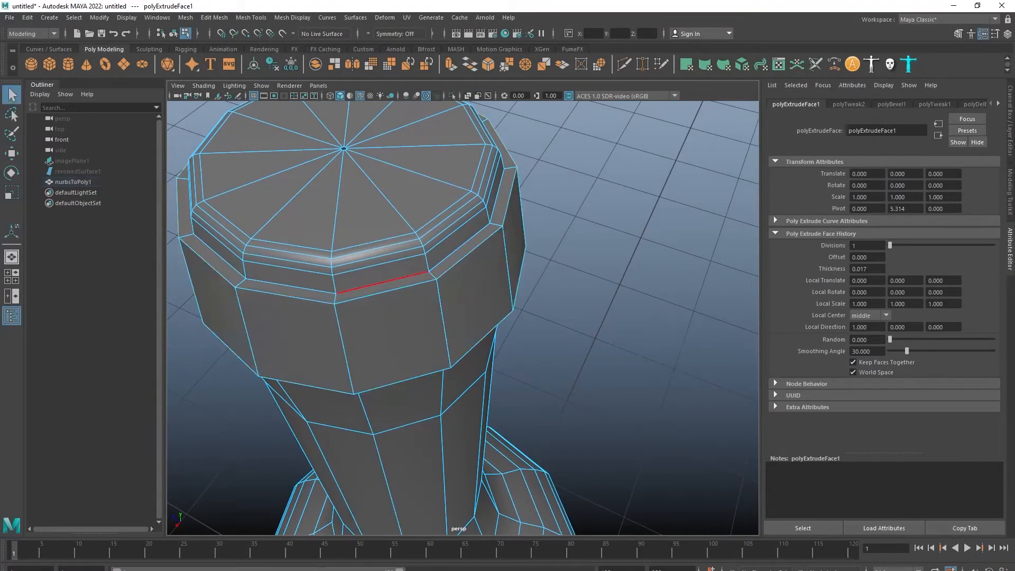
double_click(387, 281)
shift+double_click(387, 291)
scroll(388, 291, down, 3)
alt+drag(389, 296, 375, 233)
alt+drag(385, 276, 394, 225)
shift+double_click(404, 181)
alt+drag(405, 183, 418, 248)
shift+right_drag(580, 218, 634, 219)
Step: Set the collar bevel's fraction to 0.2 and its segments to 2
scroll(462, 317, up, 5)
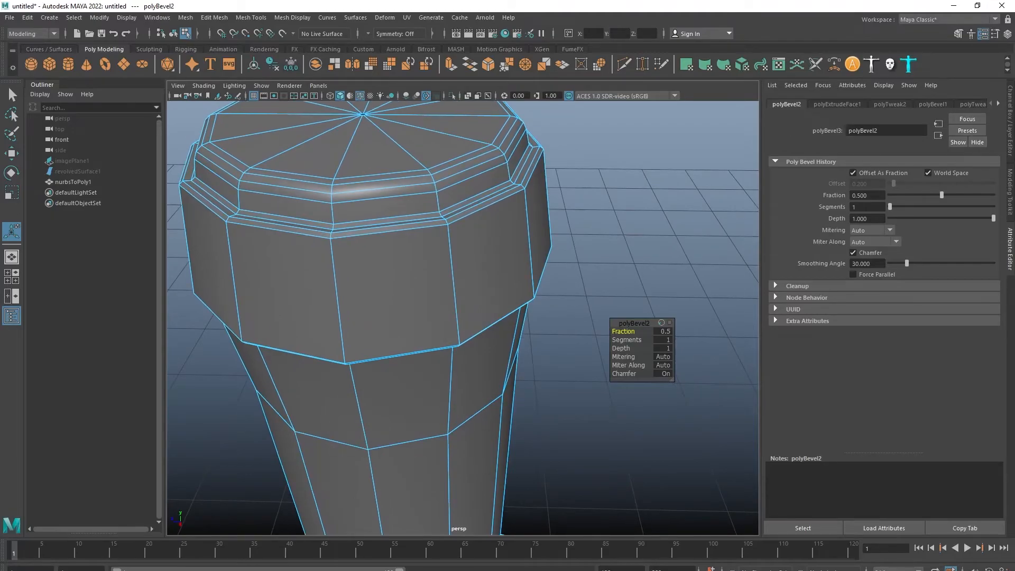
text(0.2)
key(Return)
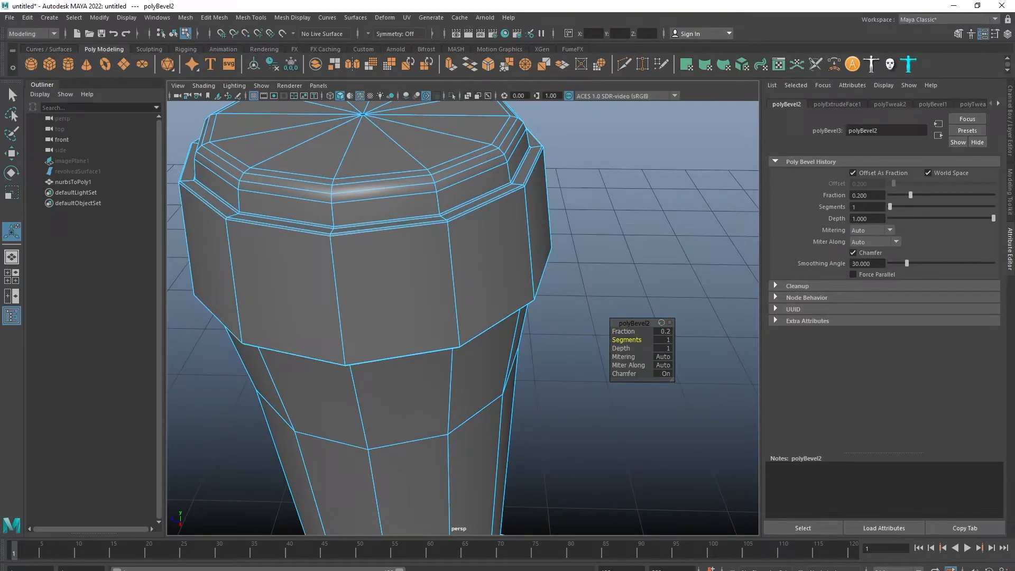
text(2)
key(Return)
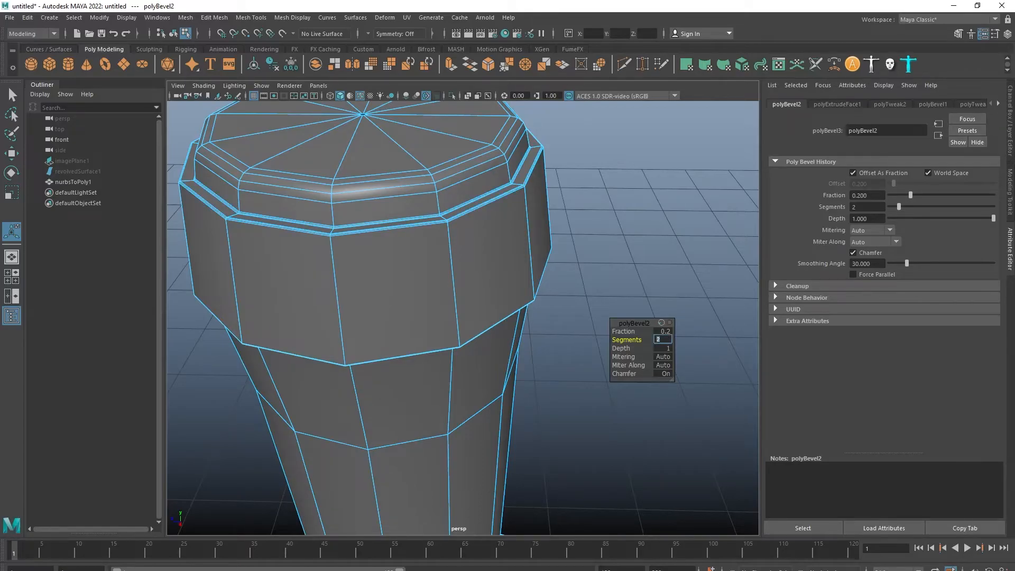
Step: Return the bottle to object mode, check its shape in smooth preview and restore the unsmoothed display
scroll(463, 318, down, 10)
scroll(465, 343, down, 8)
alt+drag(462, 319, 471, 264)
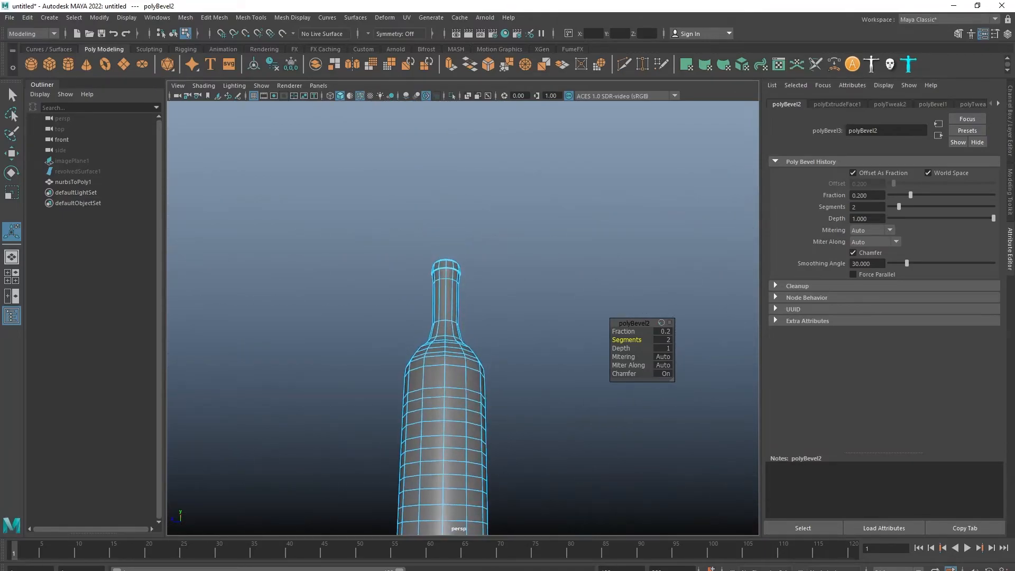
alt+middle_drag(454, 381, 468, 180)
scroll(454, 296, up, 6)
alt+drag(450, 317, 449, 270)
right_click(400, 265)
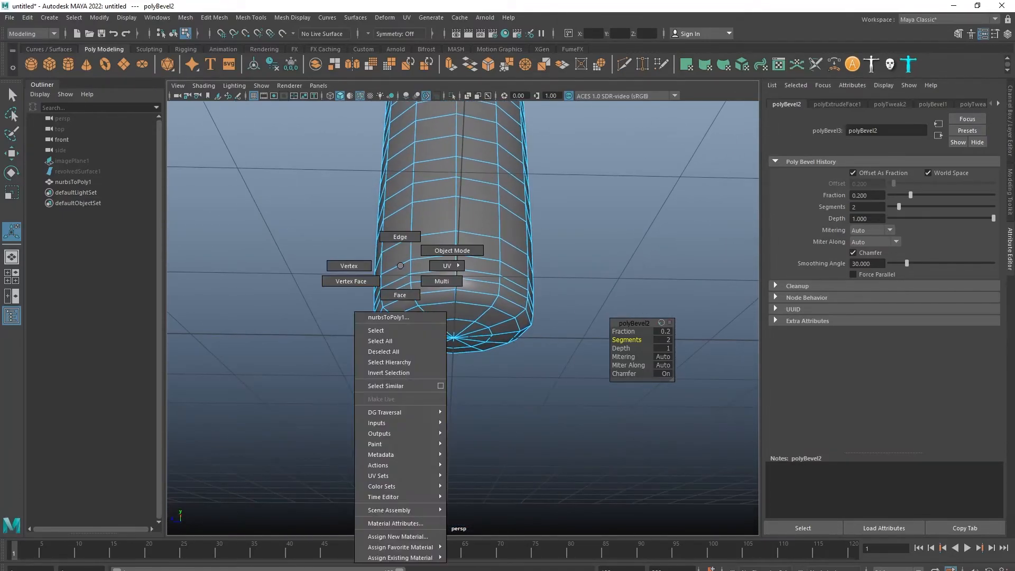
right_drag(400, 265, 452, 251)
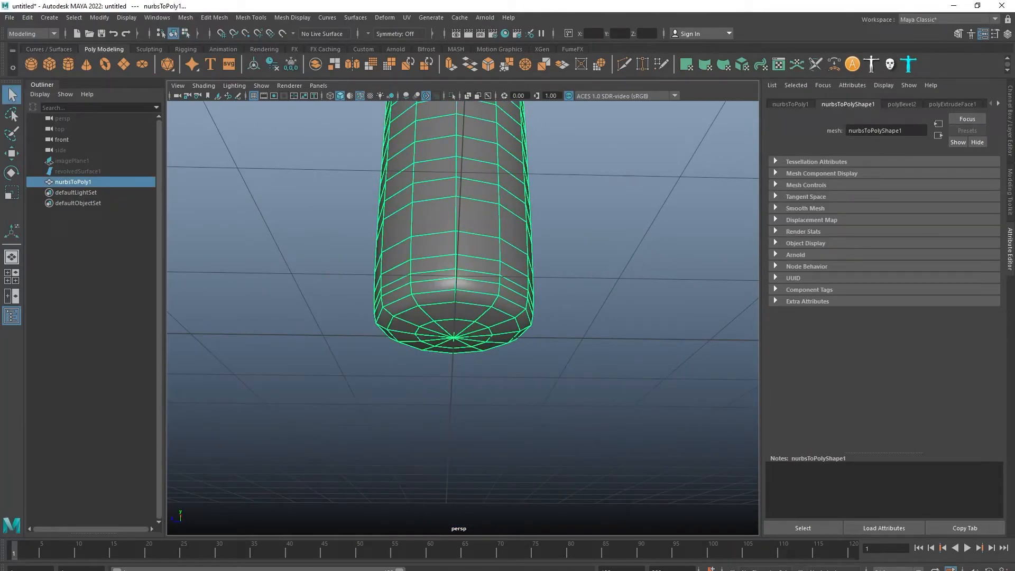
key(3)
scroll(454, 296, down, 5)
alt+drag(453, 285, 454, 341)
key(1)
alt+middle_drag(454, 275, 457, 364)
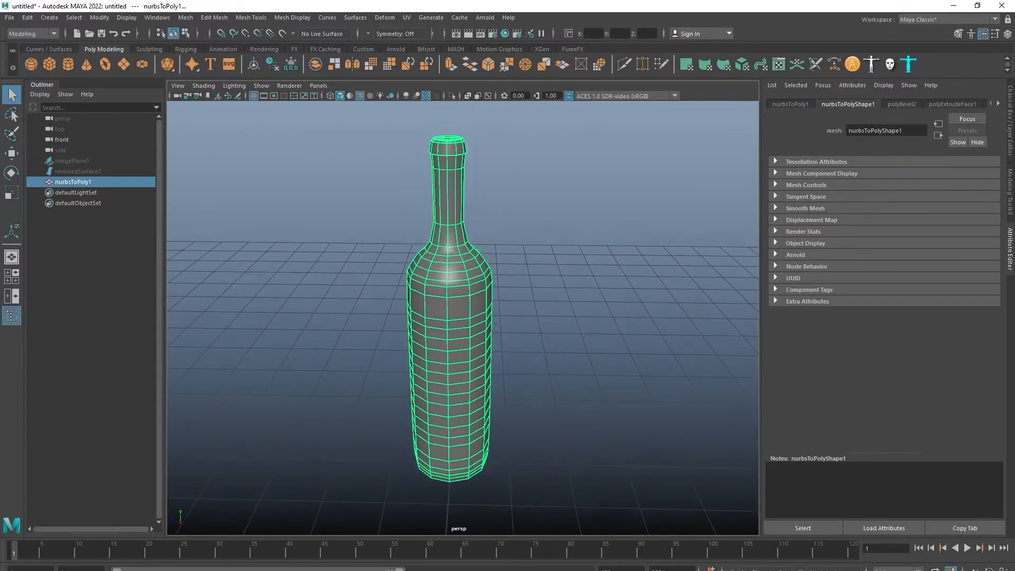
Step: Display the bottle mesh in smooth preview and deselect it to inspect its overall shape
alt+drag(457, 365, 461, 341)
alt+middle_drag(458, 317, 451, 351)
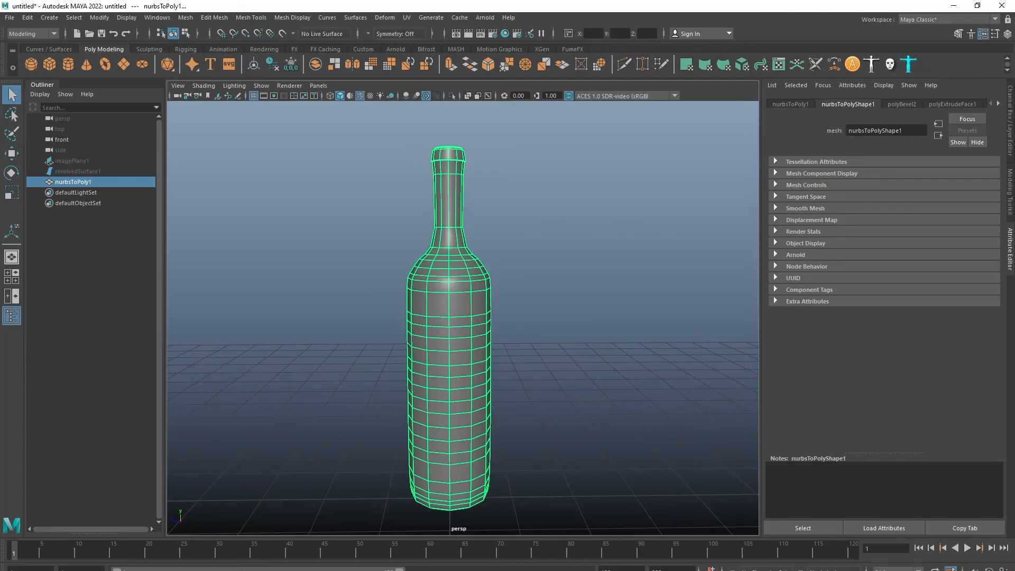
key(3)
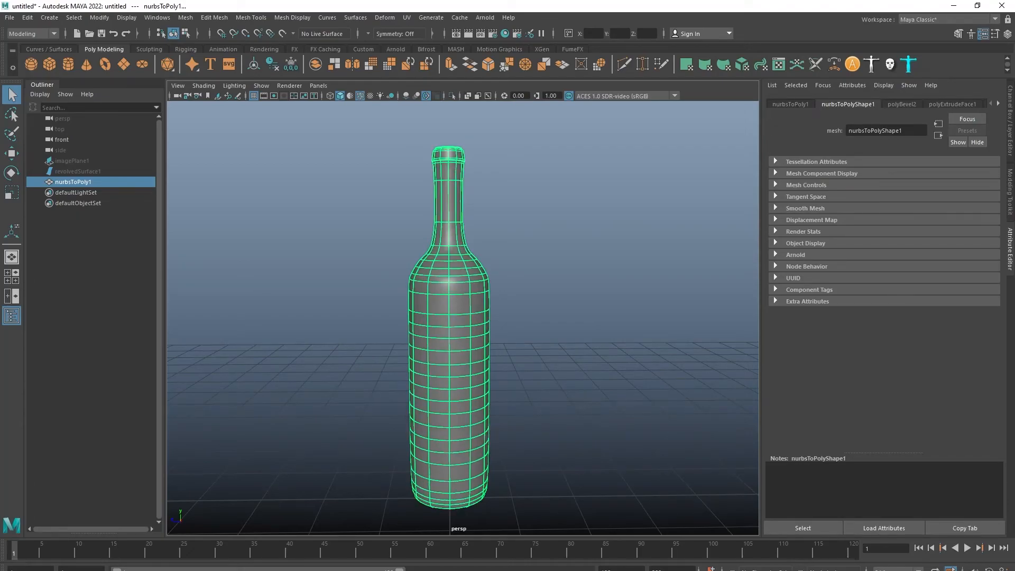
click(560, 296)
alt+drag(560, 296, 491, 330)
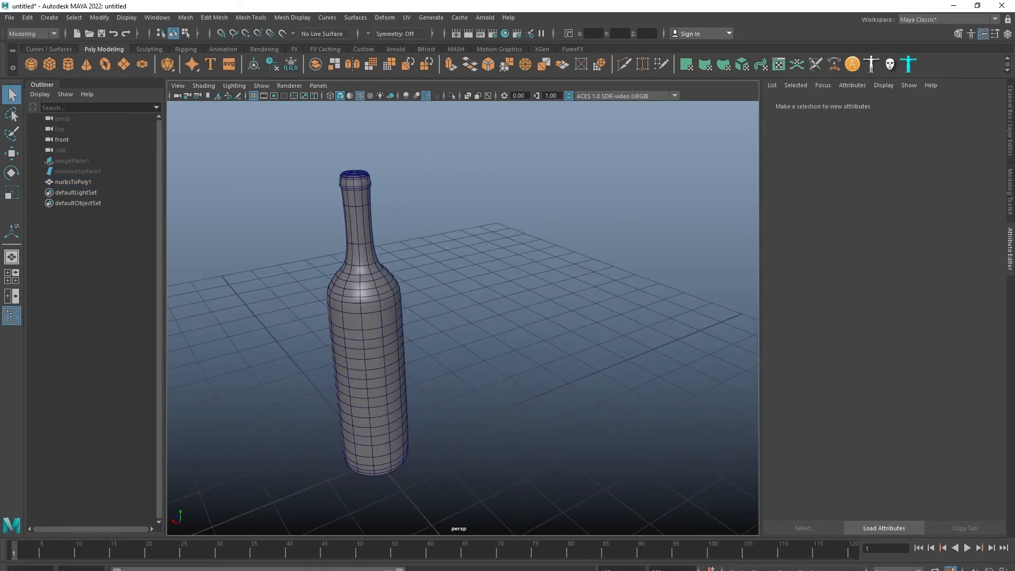
Step: Turn off the wireframe overlay on shaded objects, then select the bottle and frame it in the perspective view
click(360, 96)
mouse_move(423, 317)
alt+mouse_down()
mouse_move(511, 272)
mouse_move(561, 280)
mouse_move(576, 312)
mouse_move(571, 354)
mouse_move(520, 307)
mouse_move(403, 255)
alt+mouse_up()
click(403, 255)
key(f)
alt+drag(533, 224, 550, 213)
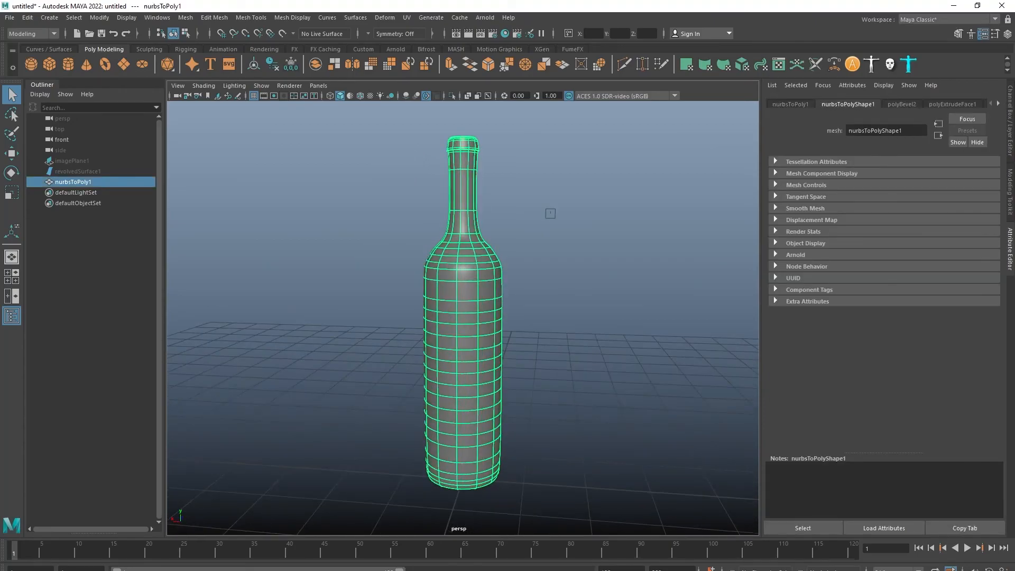